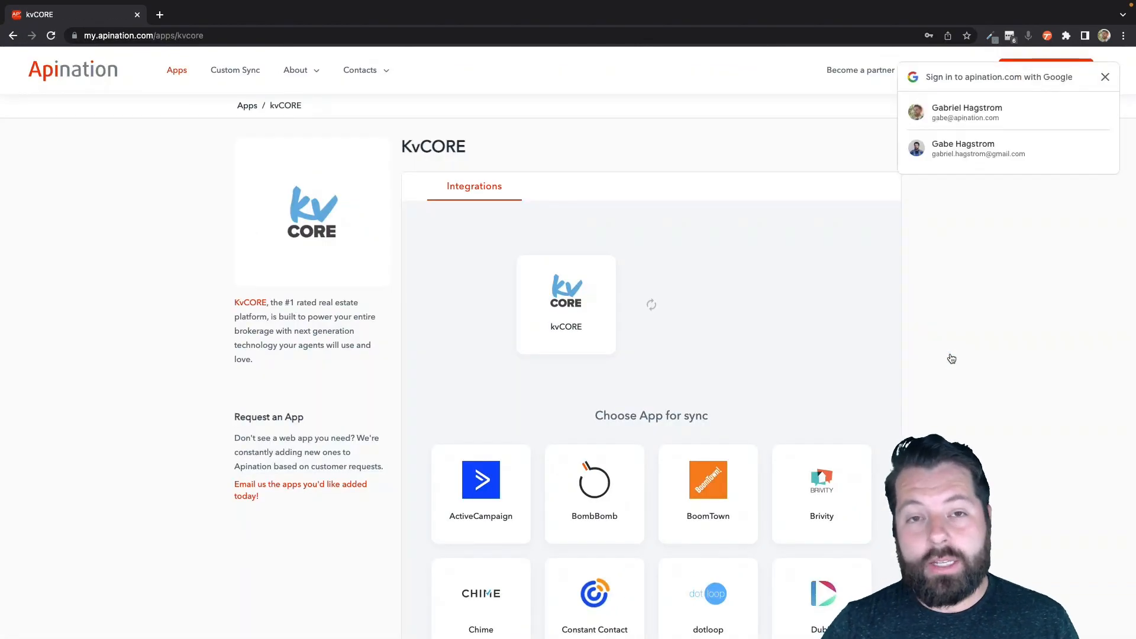
Step: Pick kvCORE and Realtor.com, then activate the 'Realtor.com contacts into kvCORE' sync
click(712, 376)
scroll(607, 515, down, 3)
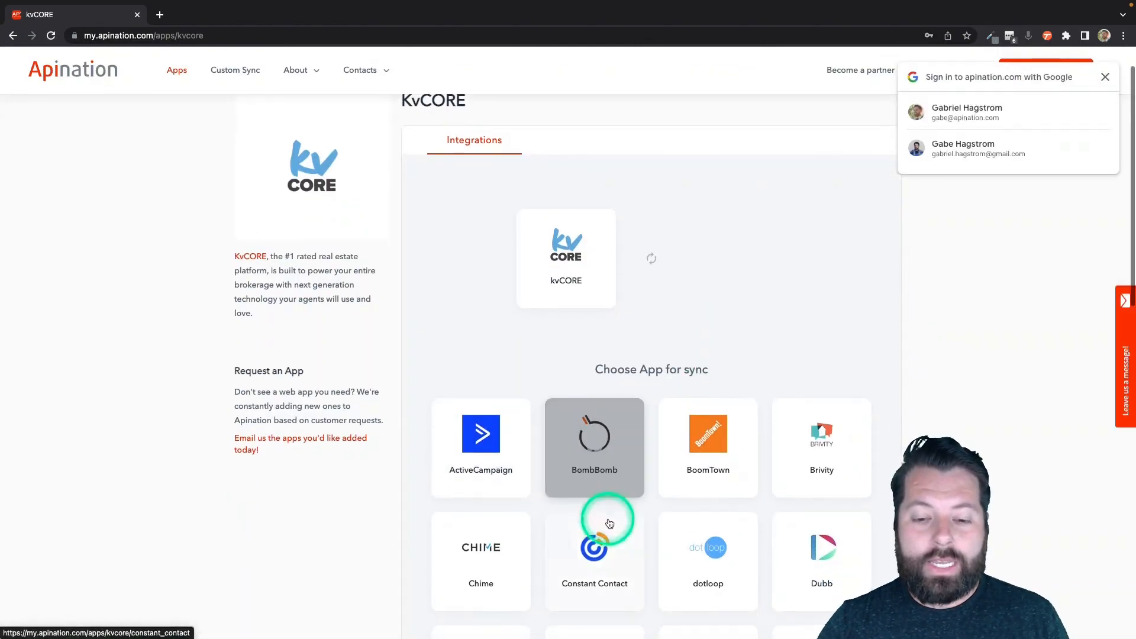
click(629, 524)
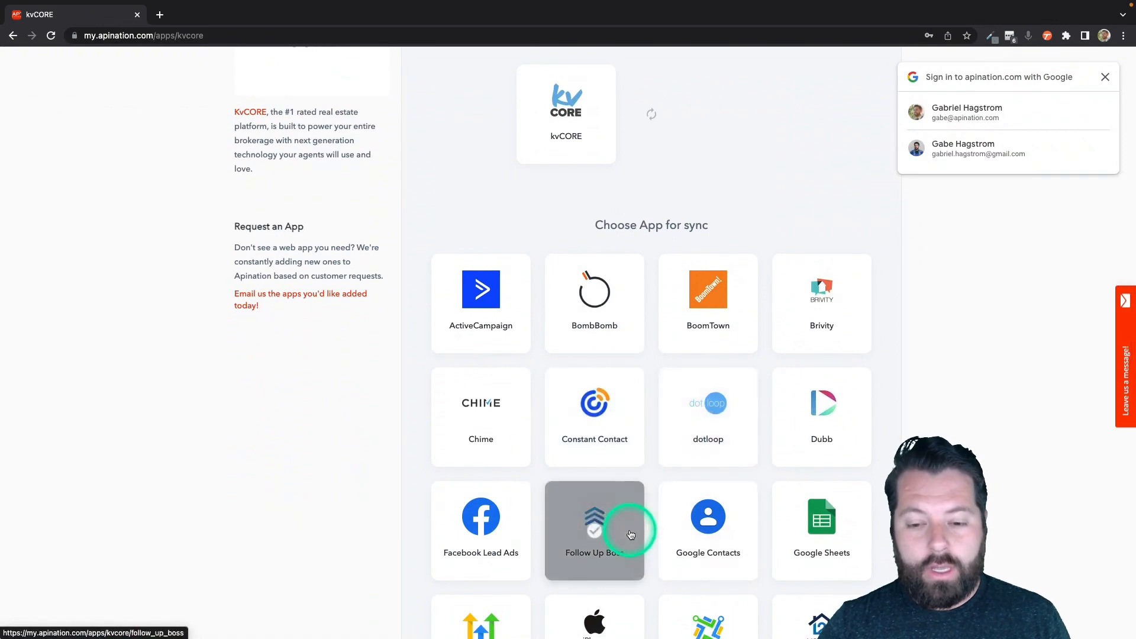
scroll(631, 535, down, 6)
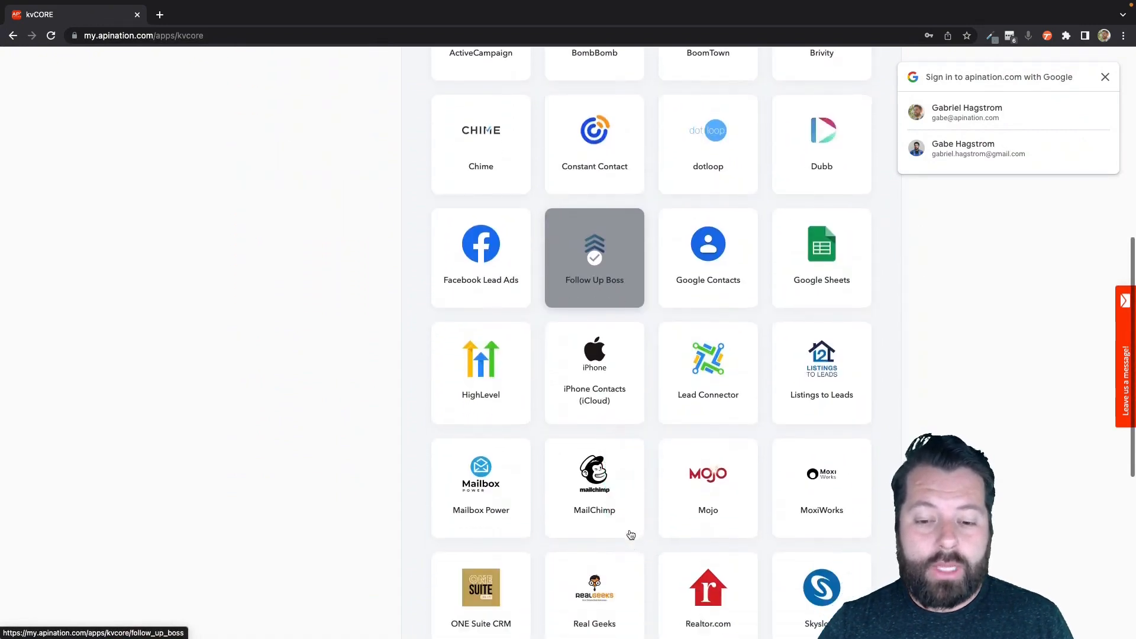
click(703, 461)
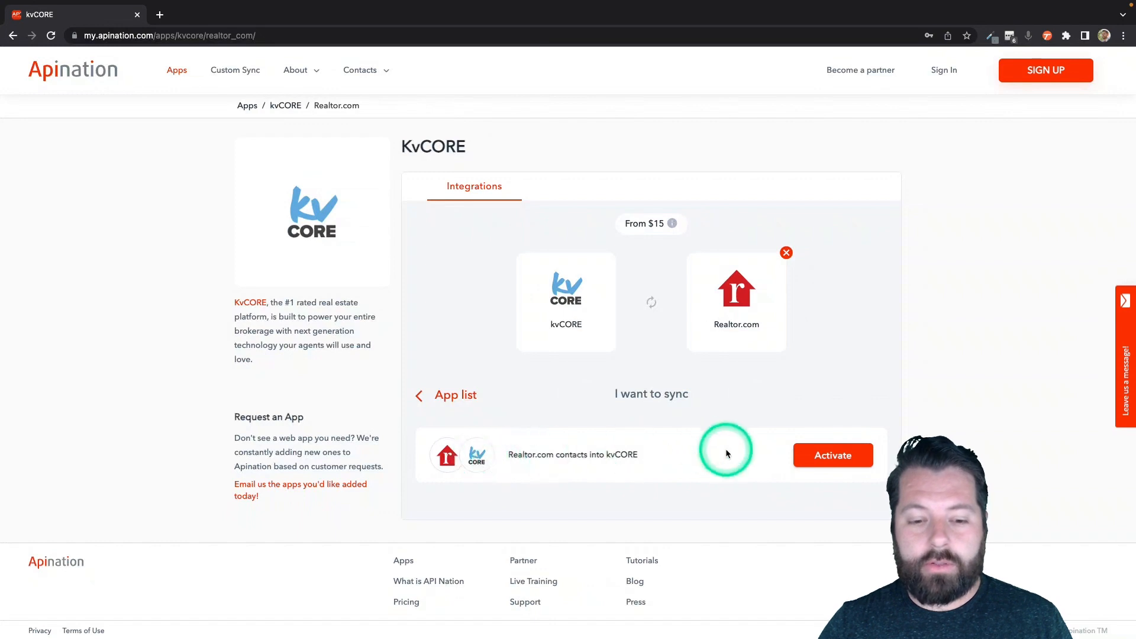
click(814, 455)
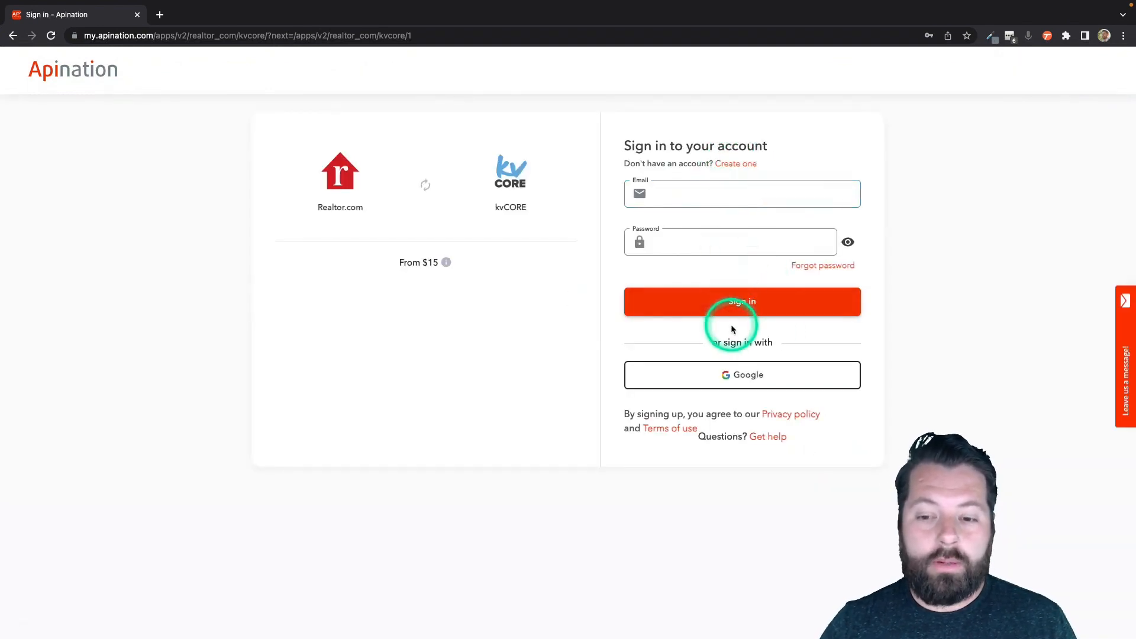
Step: Sign in with Google and create a Realtor.com connection with a label for it
click(726, 377)
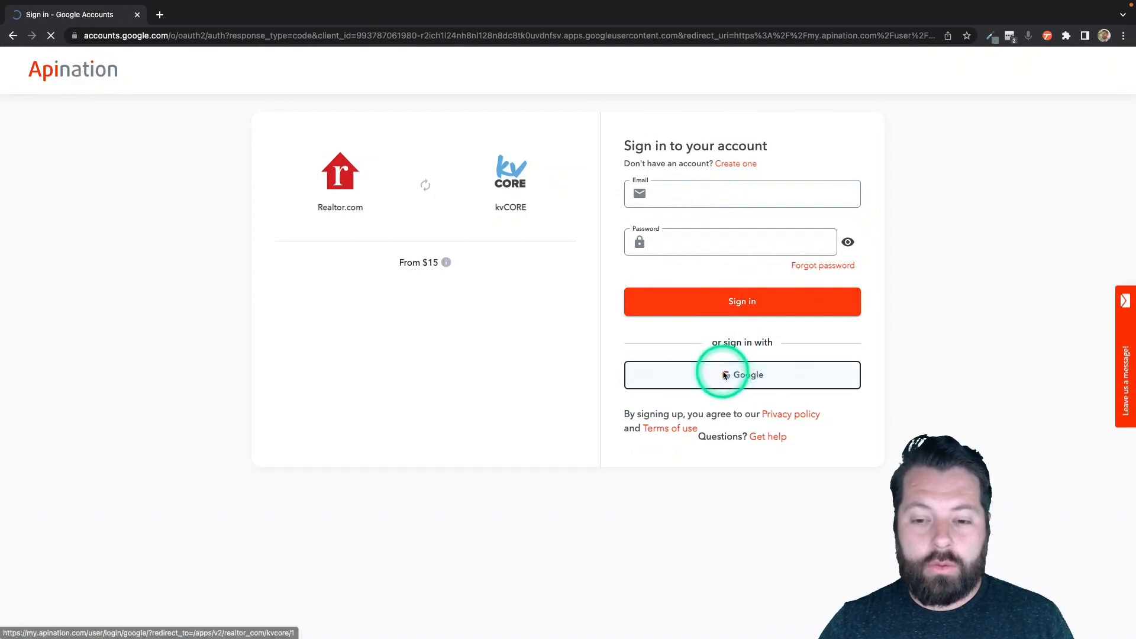
click(553, 315)
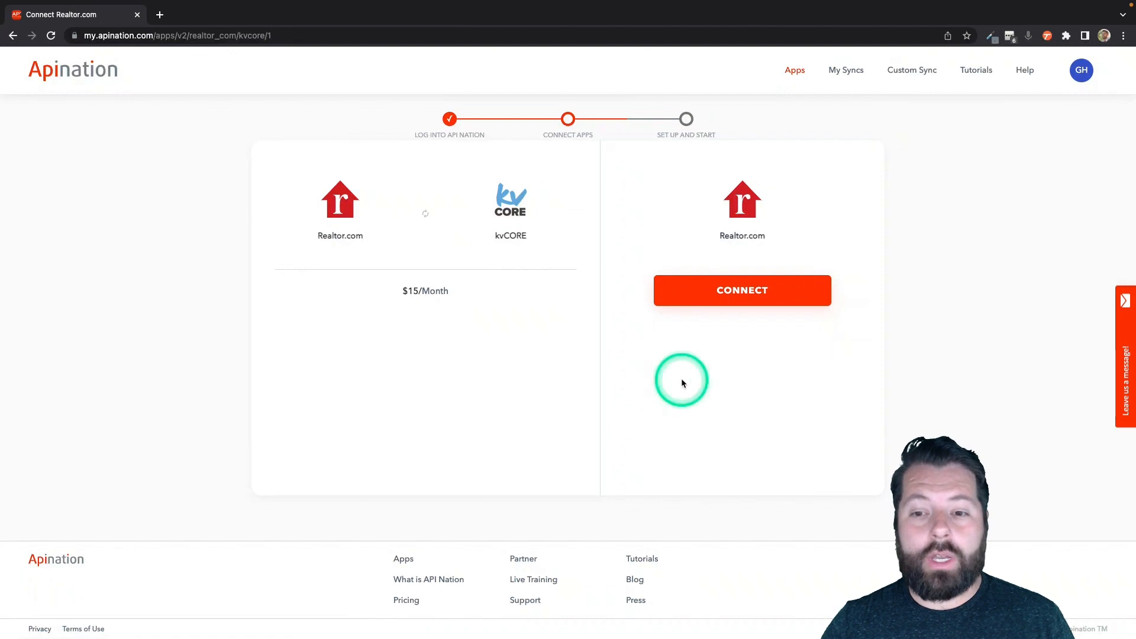
click(743, 289)
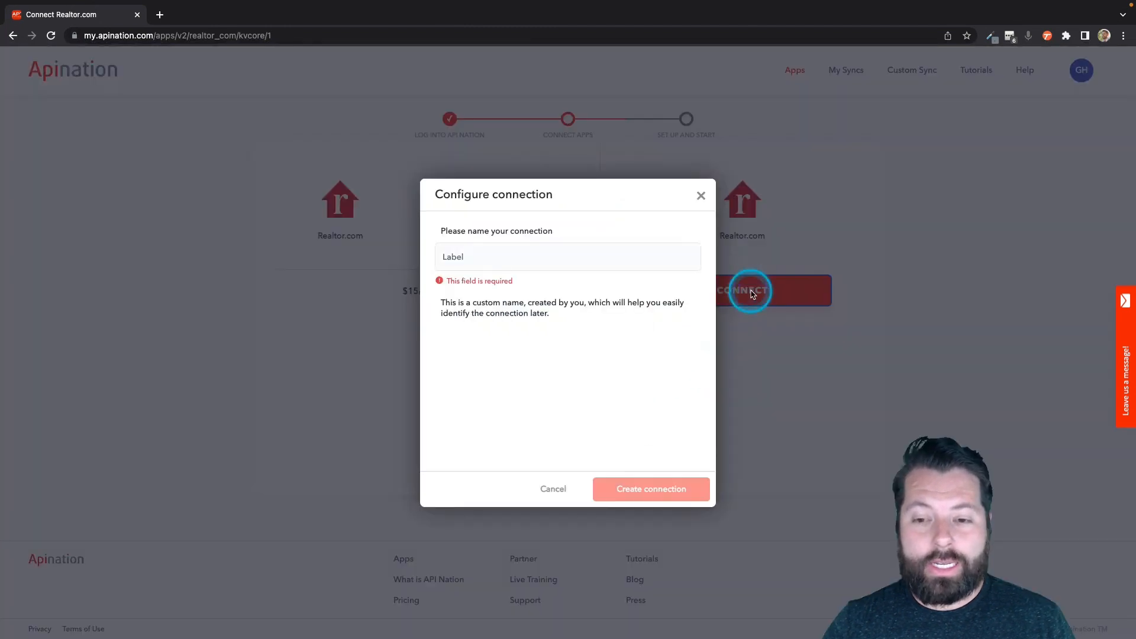
click(505, 260)
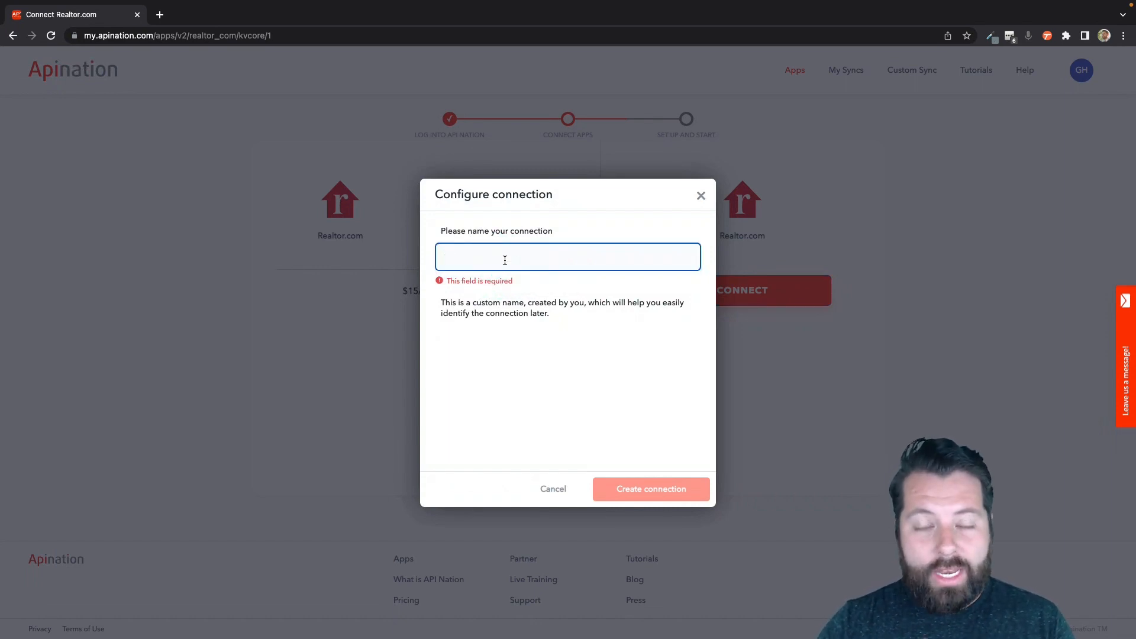
text(Gabe)
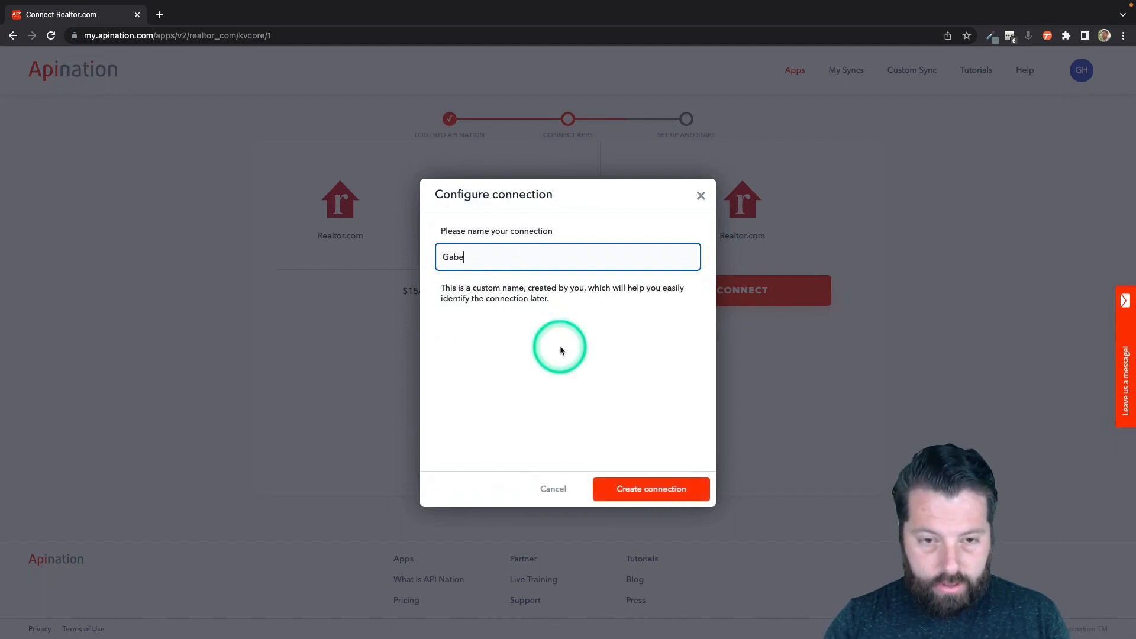
click(623, 489)
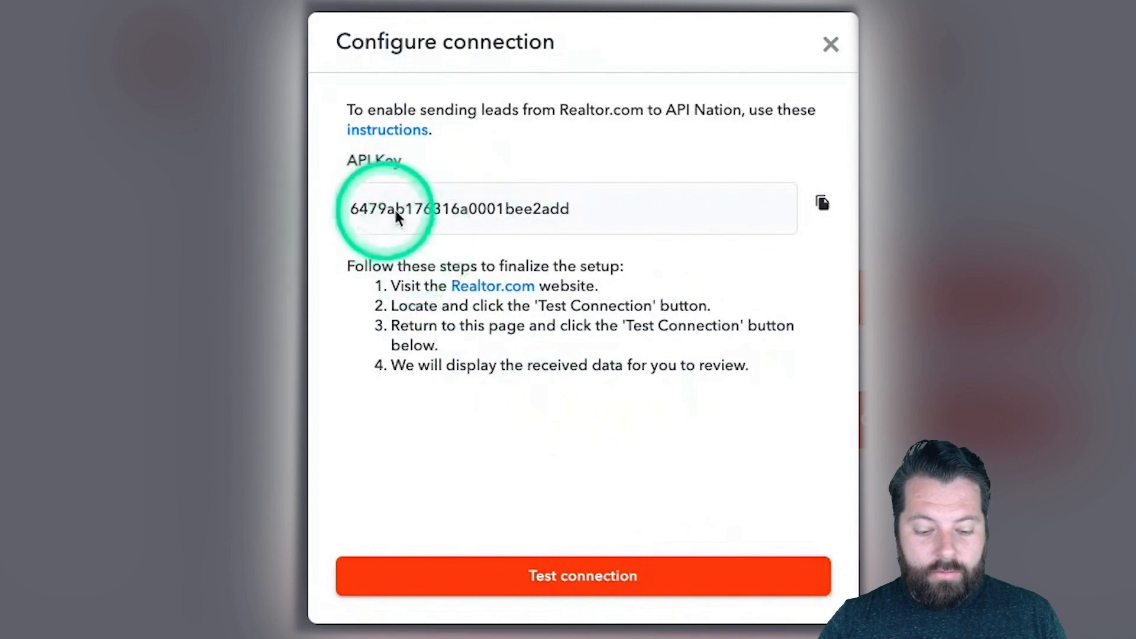
Step: Open Realtor.com for Professionals and go to the account's Lead settings
click(486, 286)
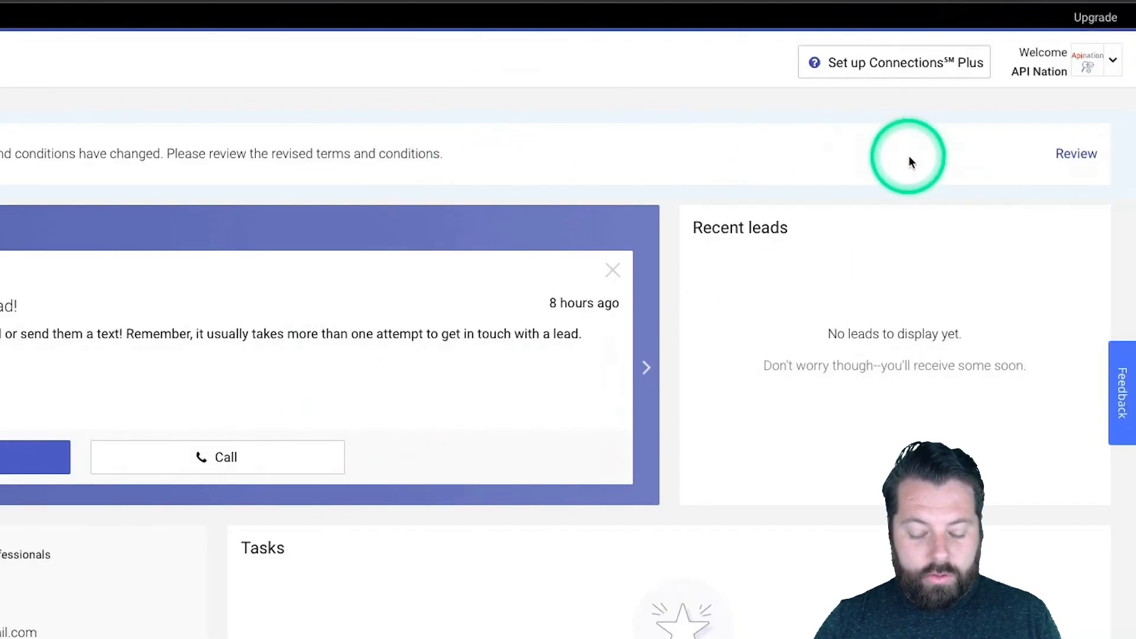
click(1114, 62)
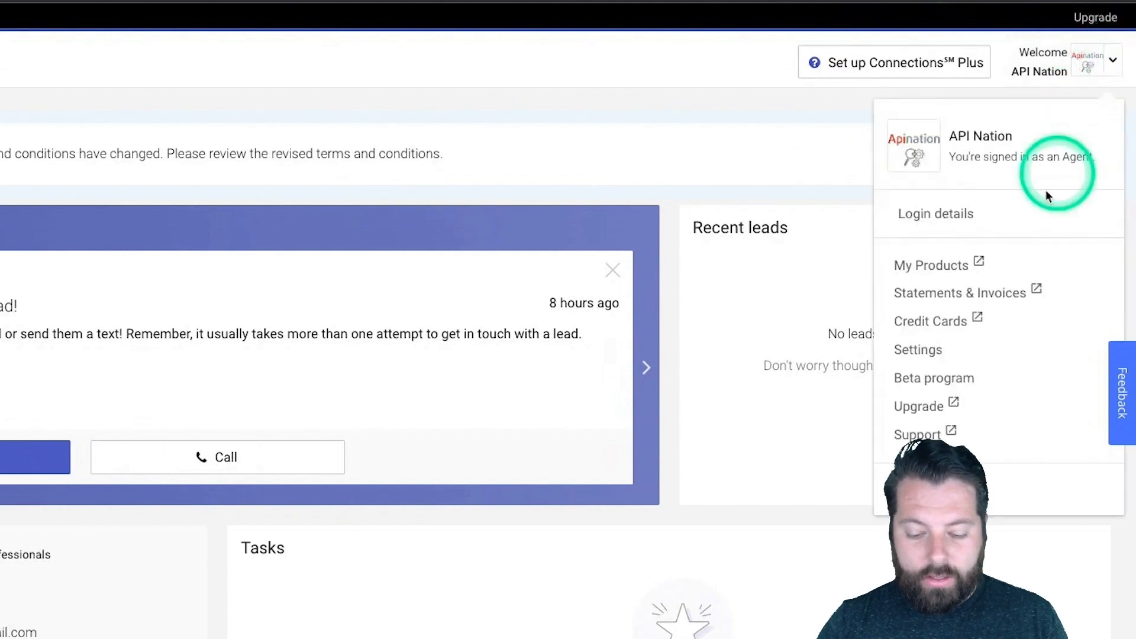
click(918, 350)
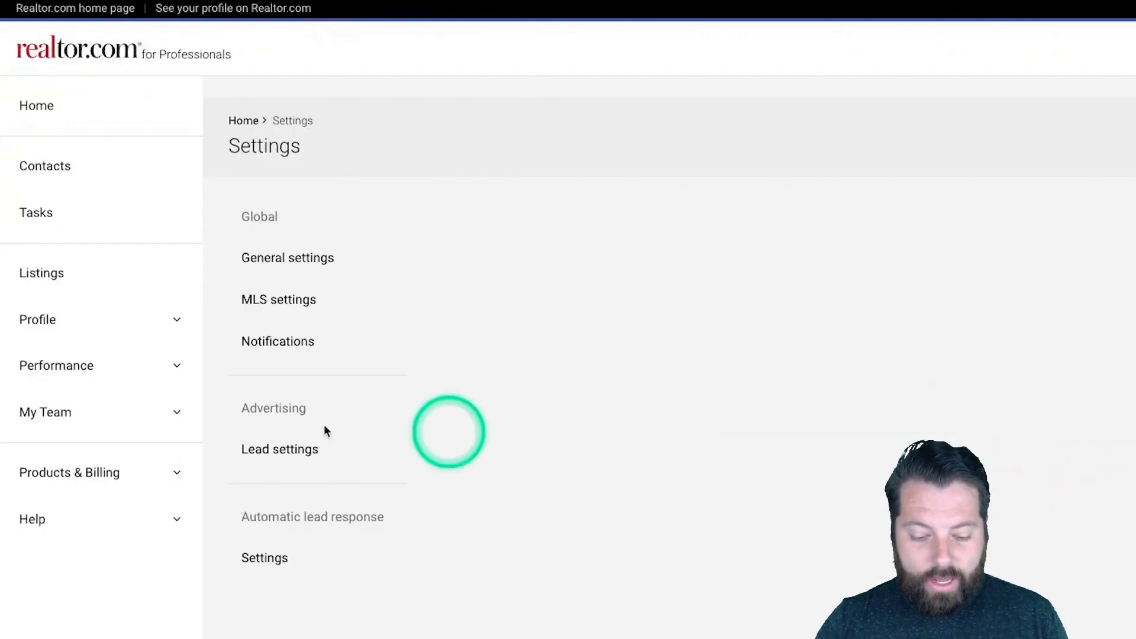
click(271, 450)
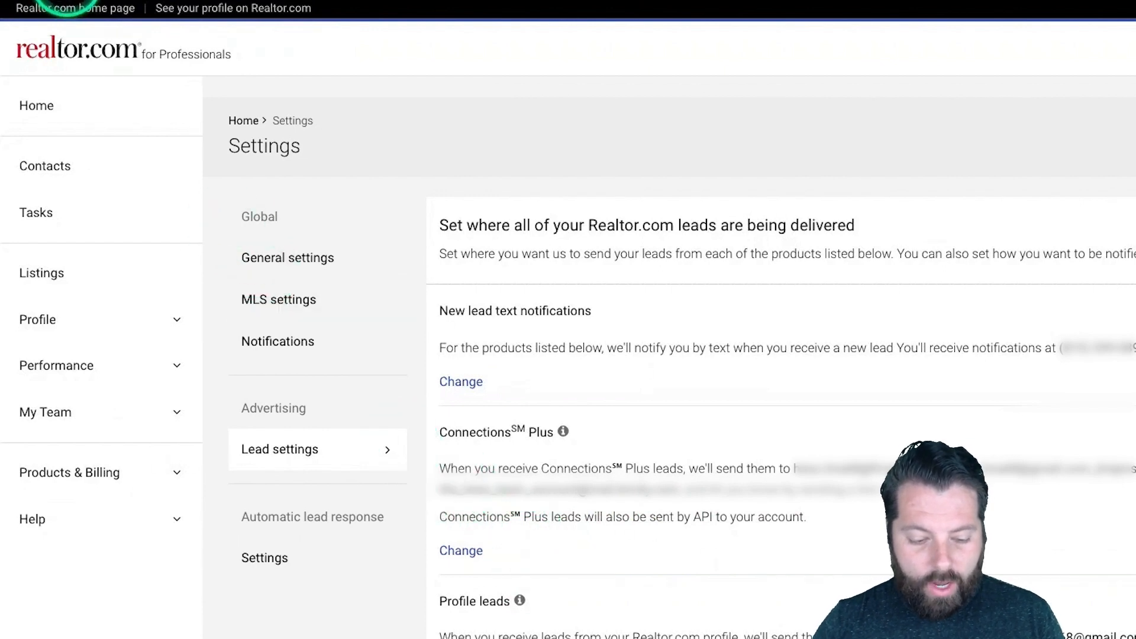
click(356, 259)
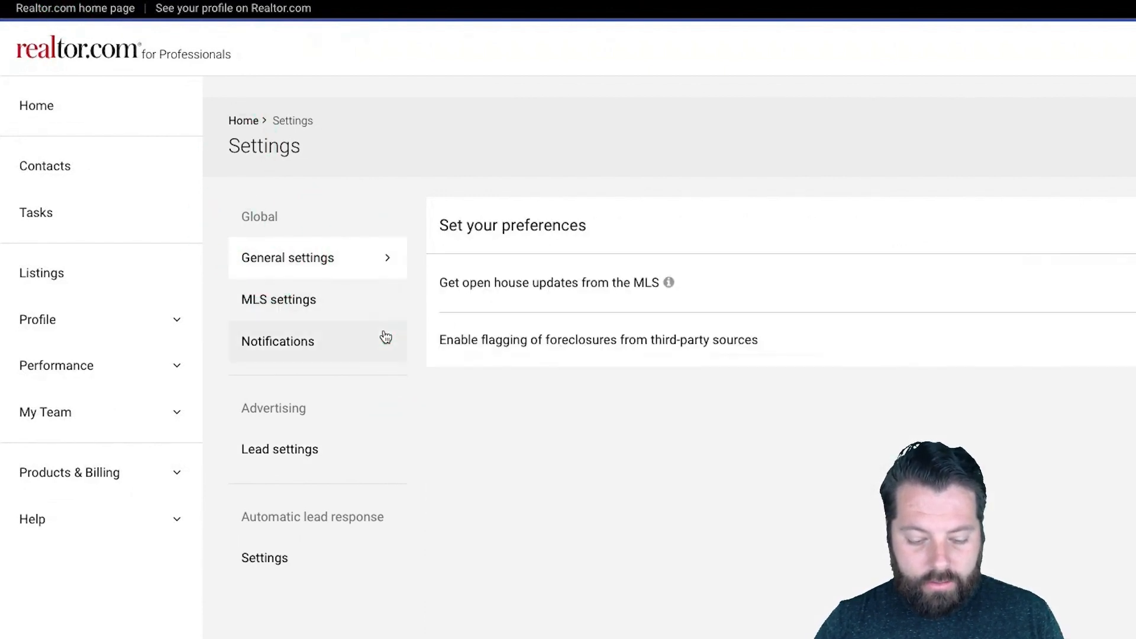
click(300, 453)
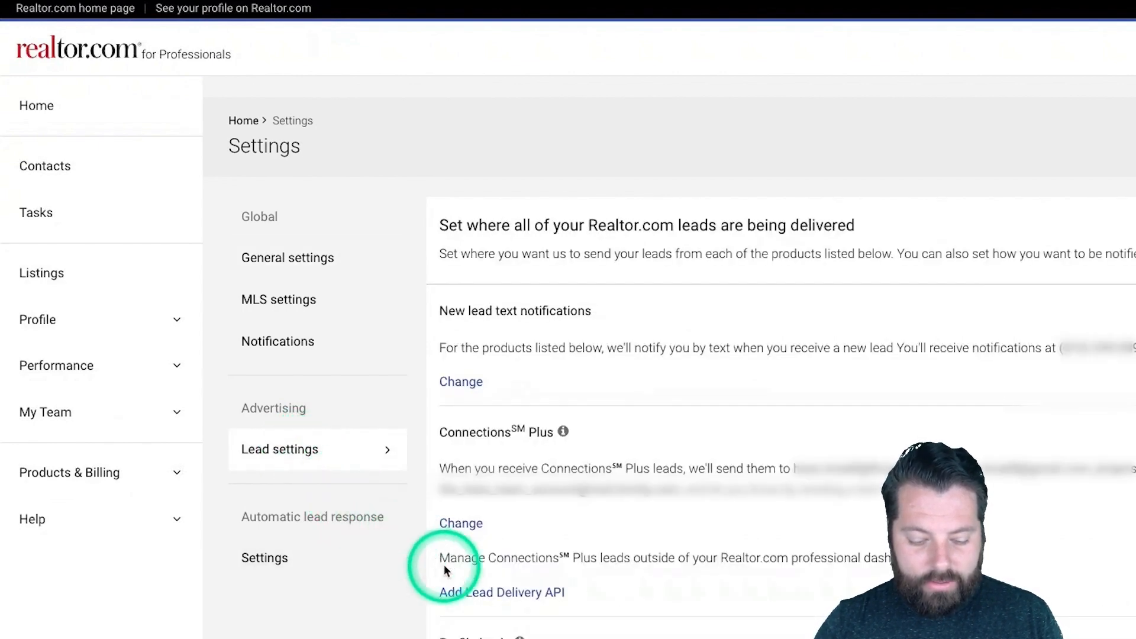
Step: Start a new Lead Delivery API with 'Other application' as its source application
click(500, 595)
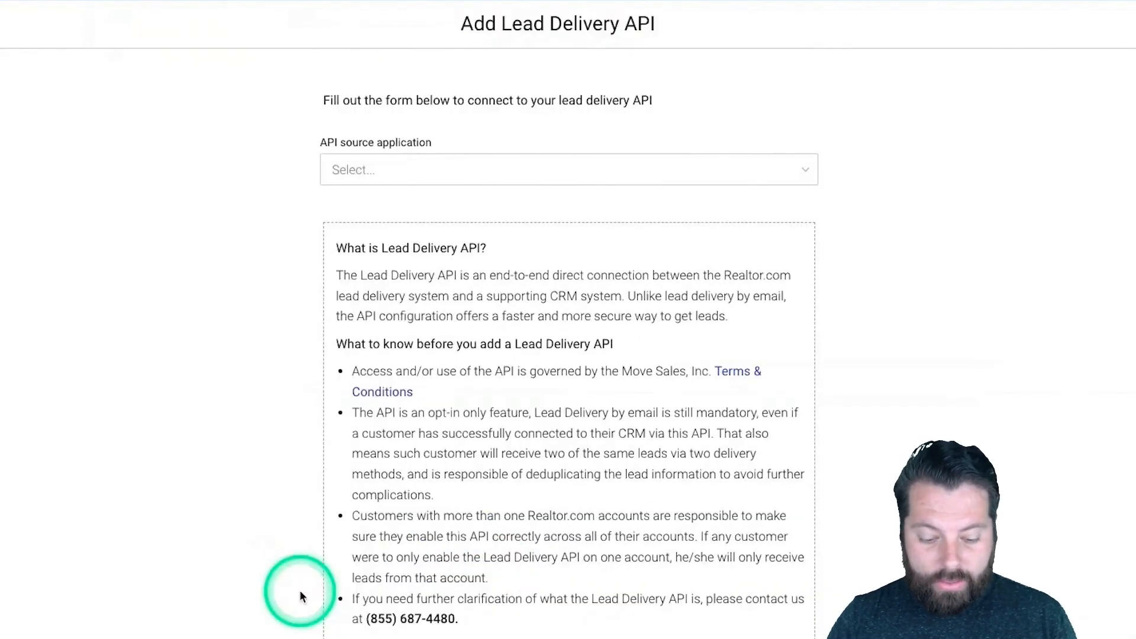
click(559, 173)
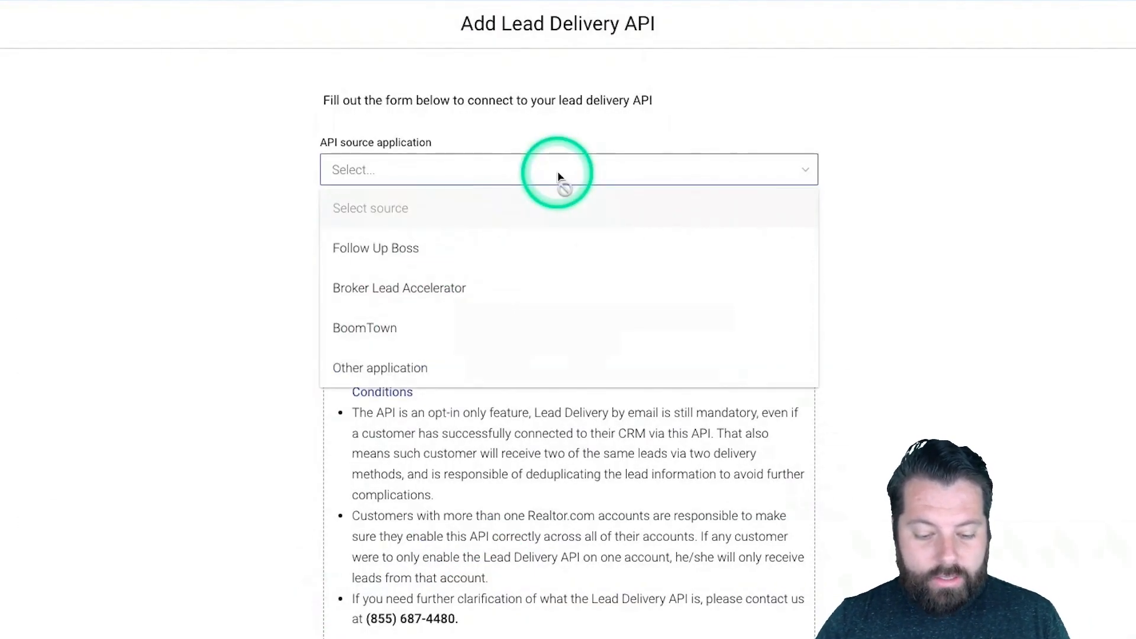
click(520, 362)
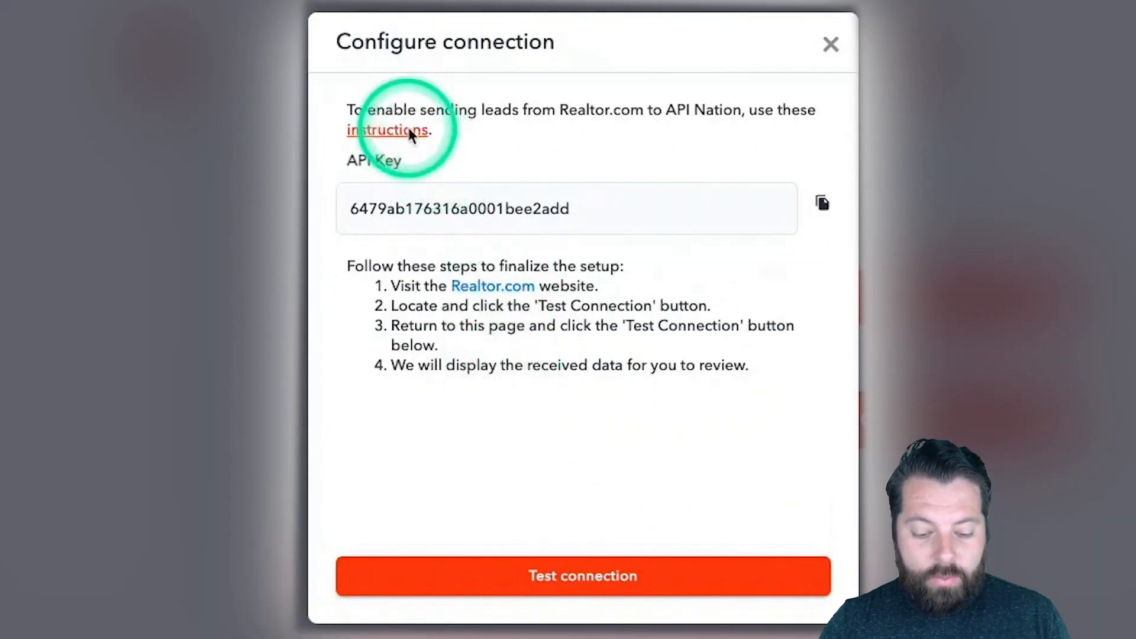
click(408, 130)
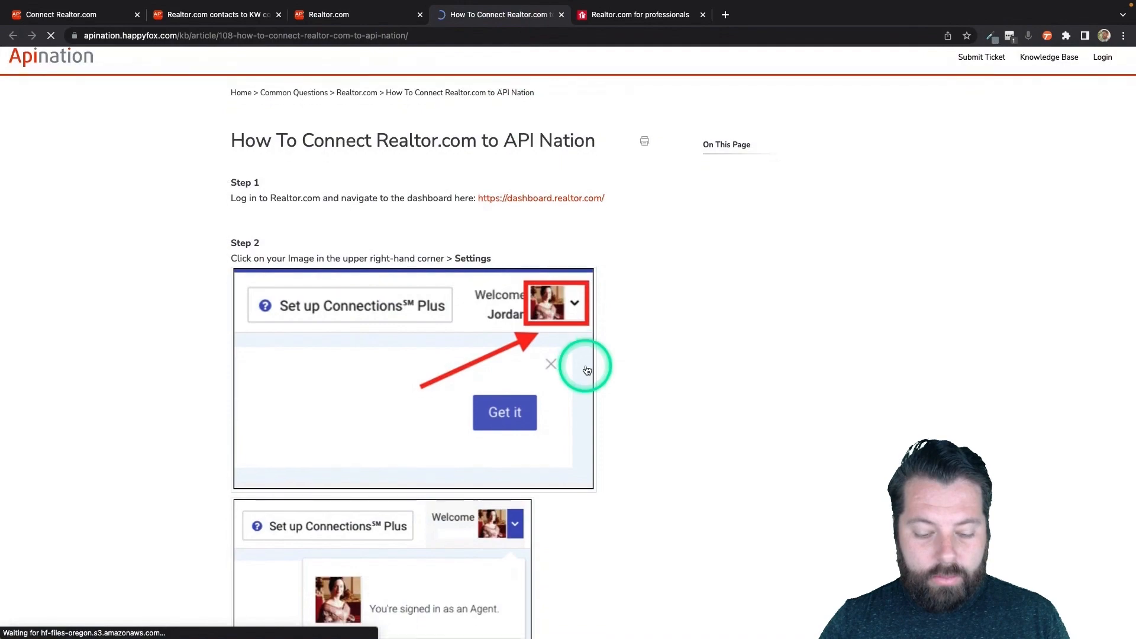
scroll(586, 370, down, 7)
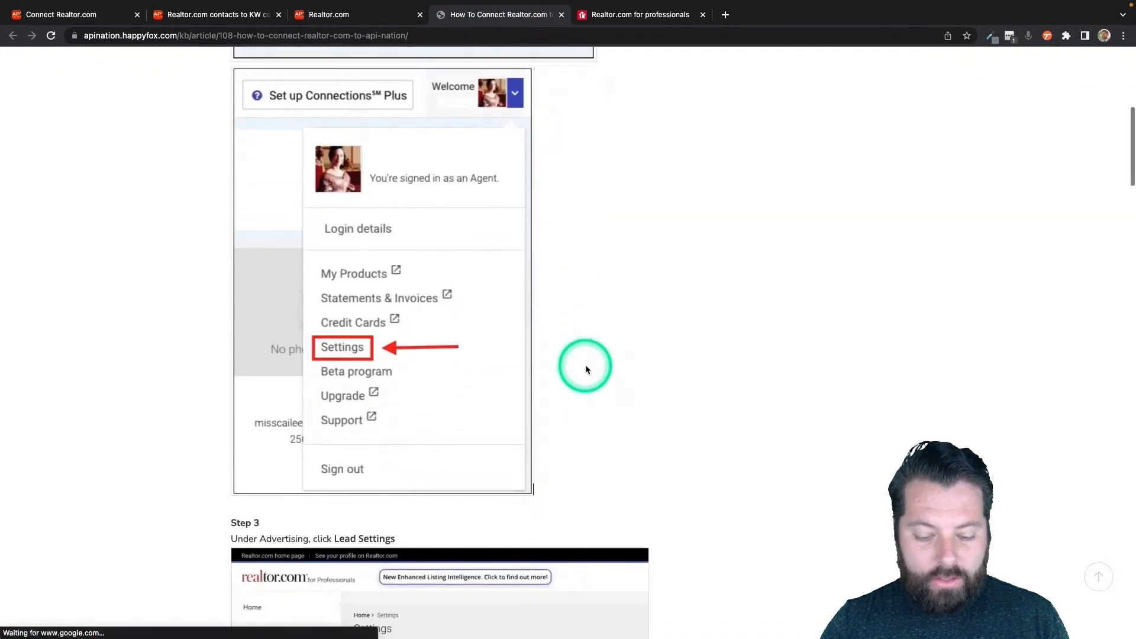
scroll(587, 369, down, 14)
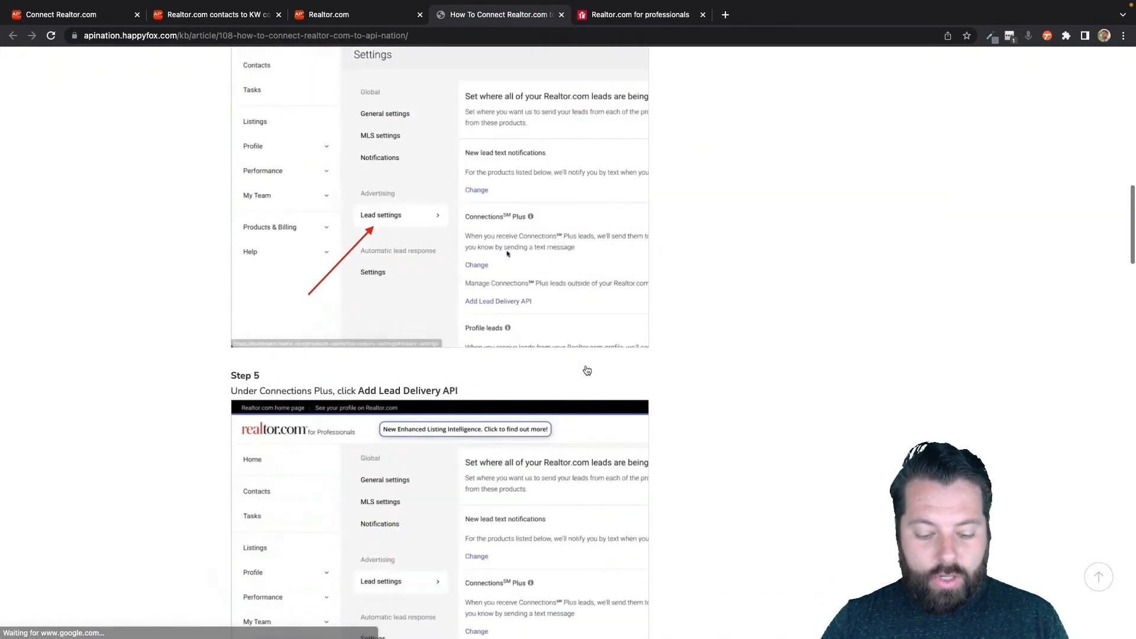
scroll(586, 370, down, 9)
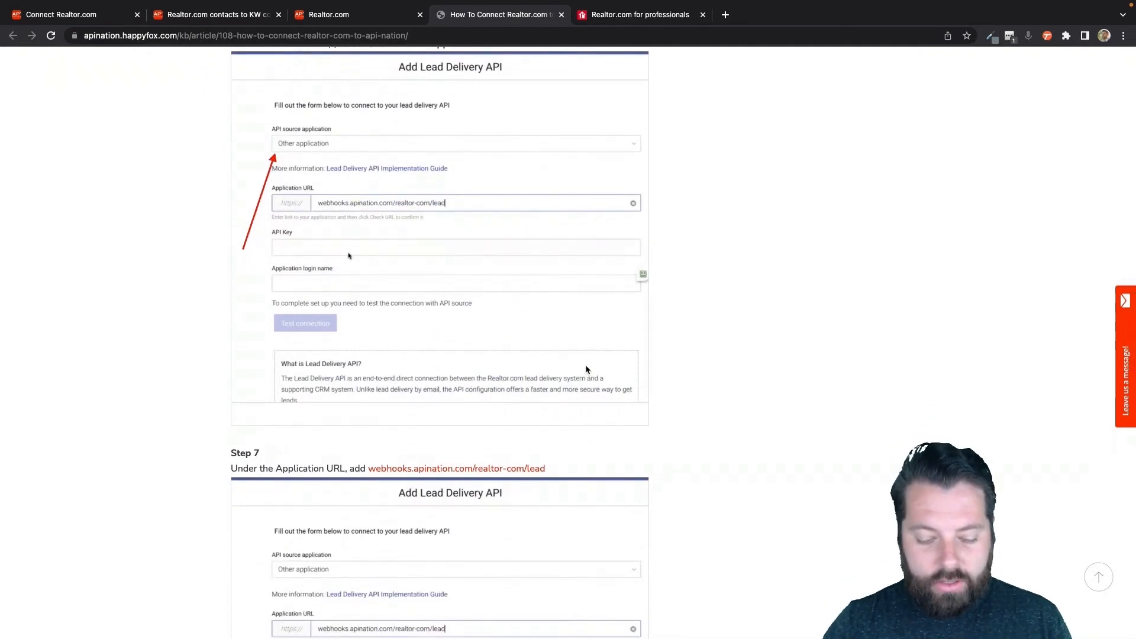
scroll(586, 366, down, 3)
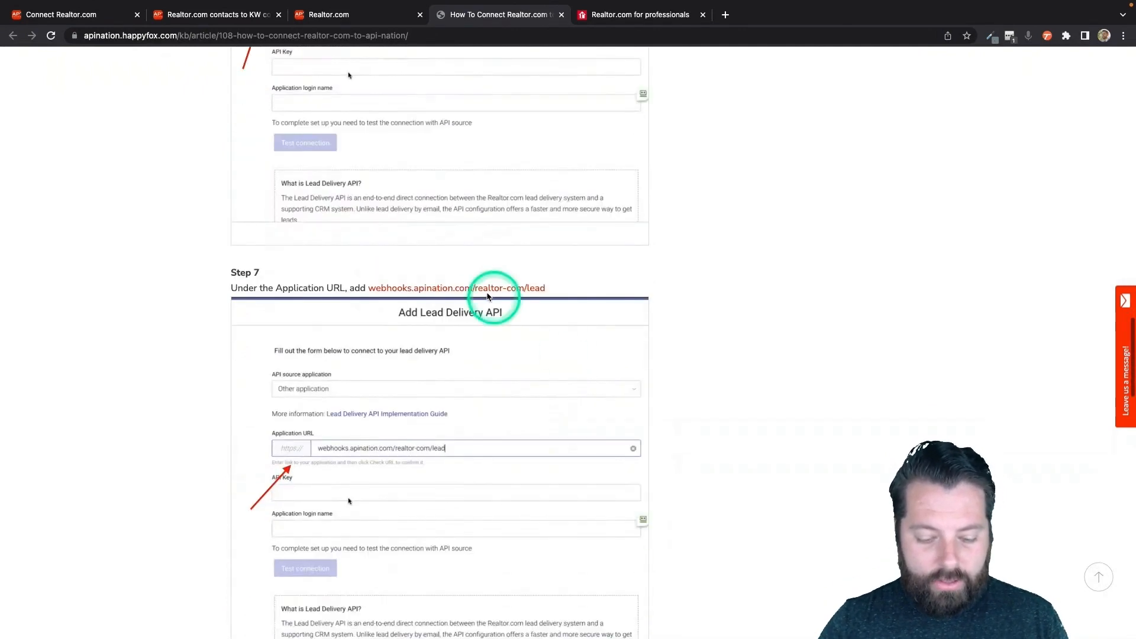
right_click(485, 292)
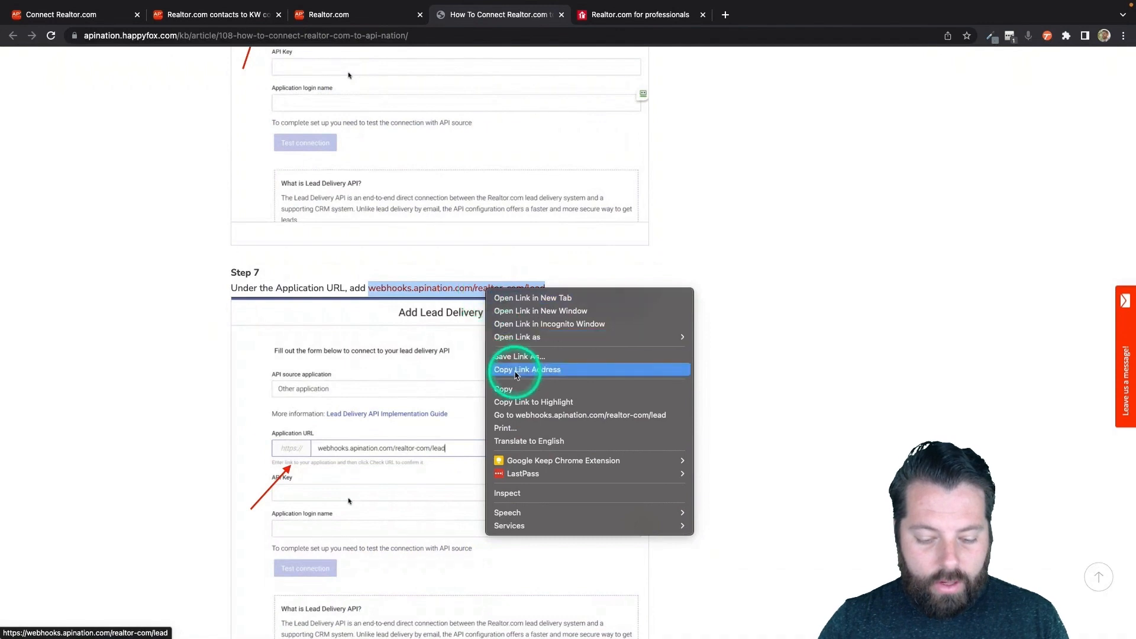
click(515, 390)
click(633, 14)
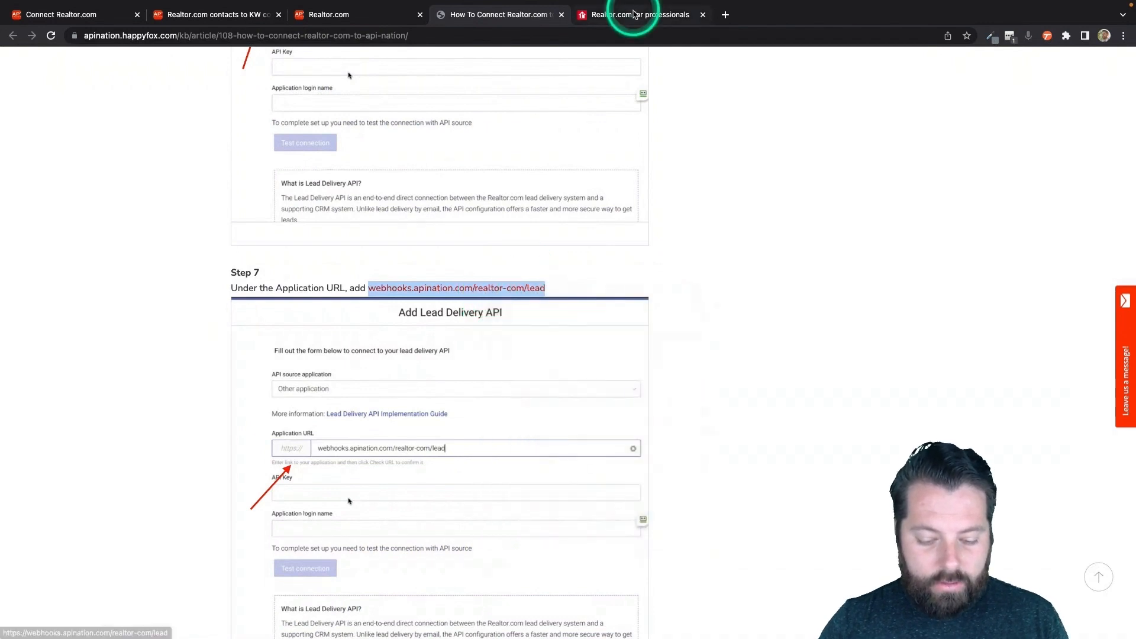
click(560, 289)
click(546, 252)
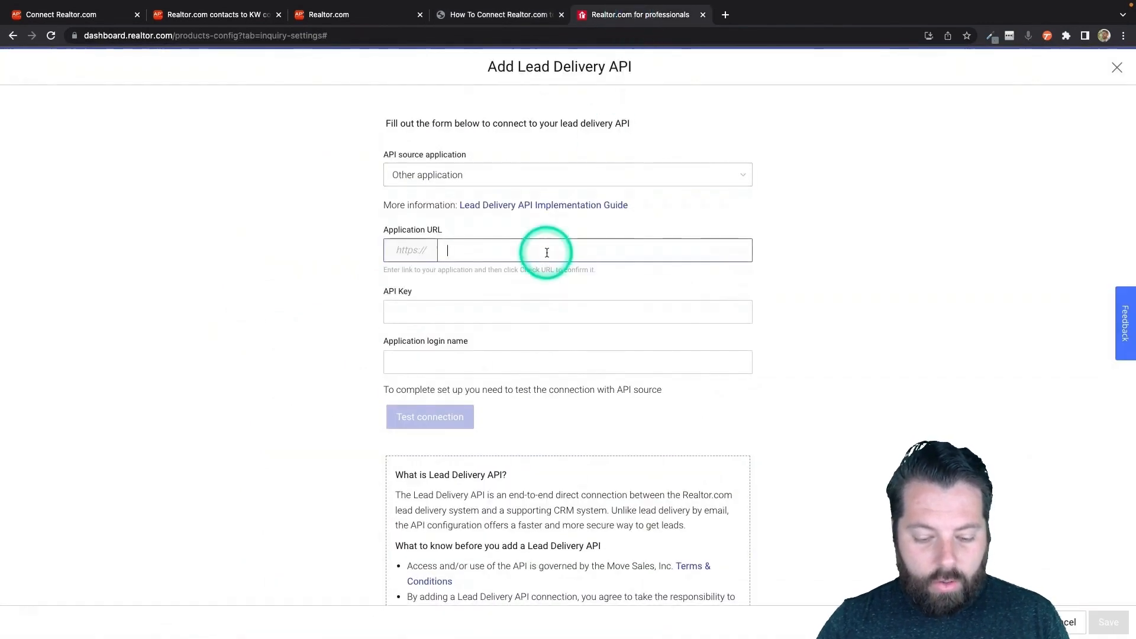
Step: Paste the webhook address as Application URL and the Apination API key as API Key
key(super+v)
click(486, 307)
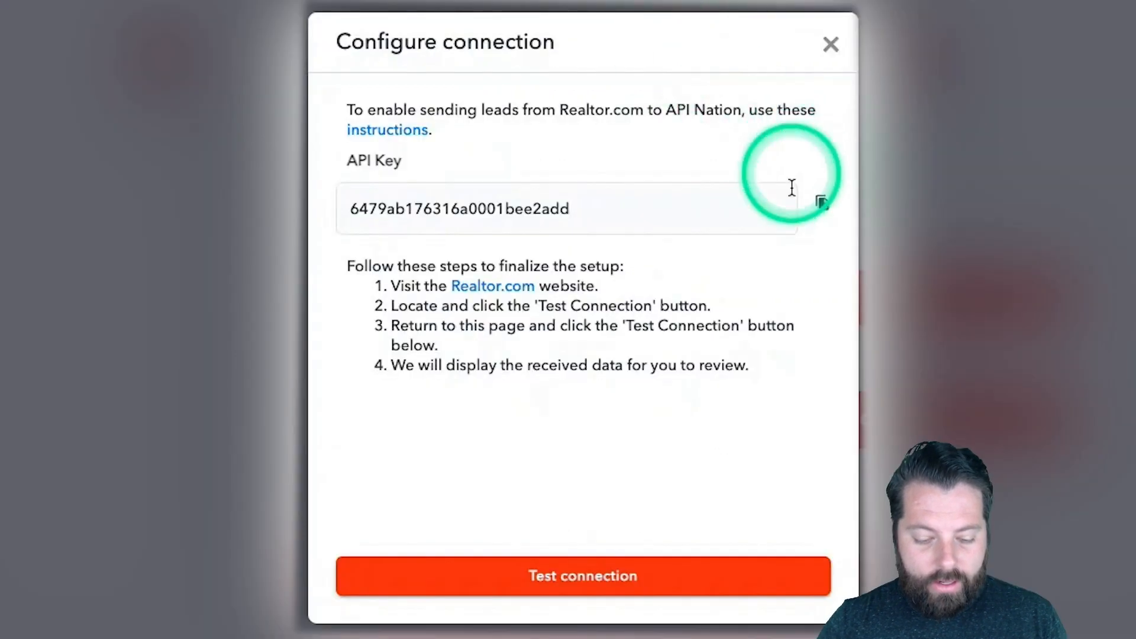
click(822, 204)
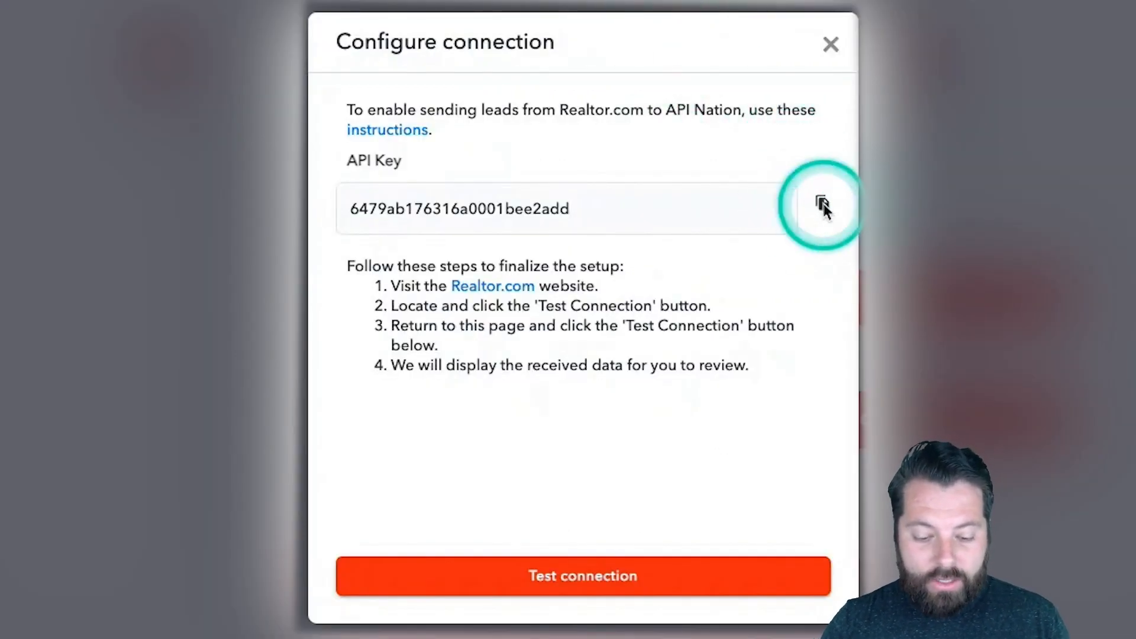
click(503, 290)
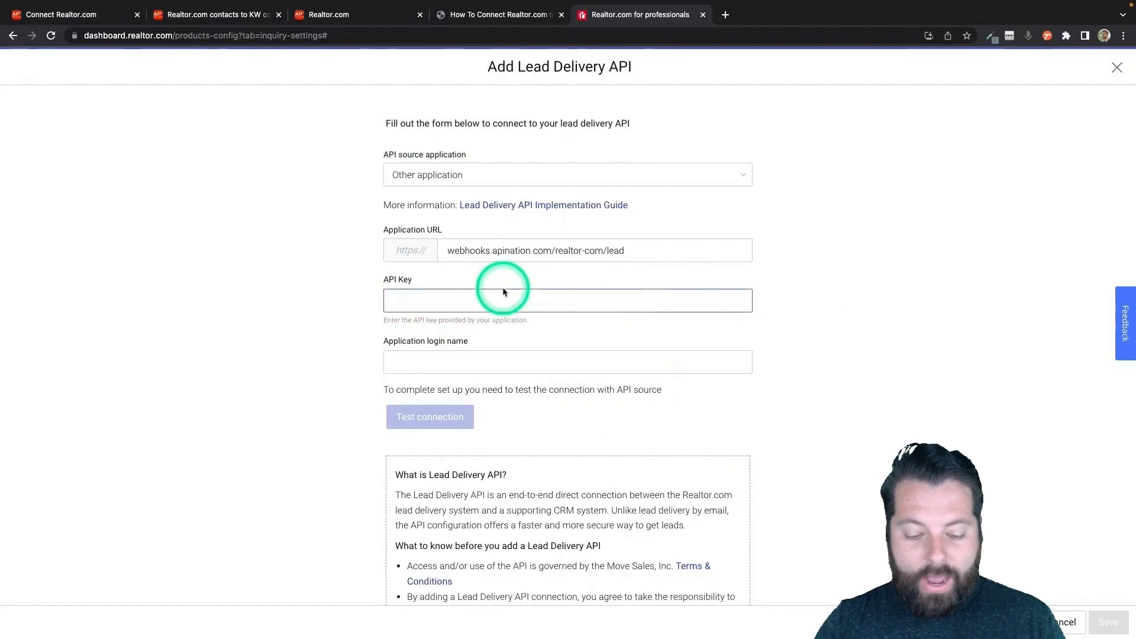
key(super+v)
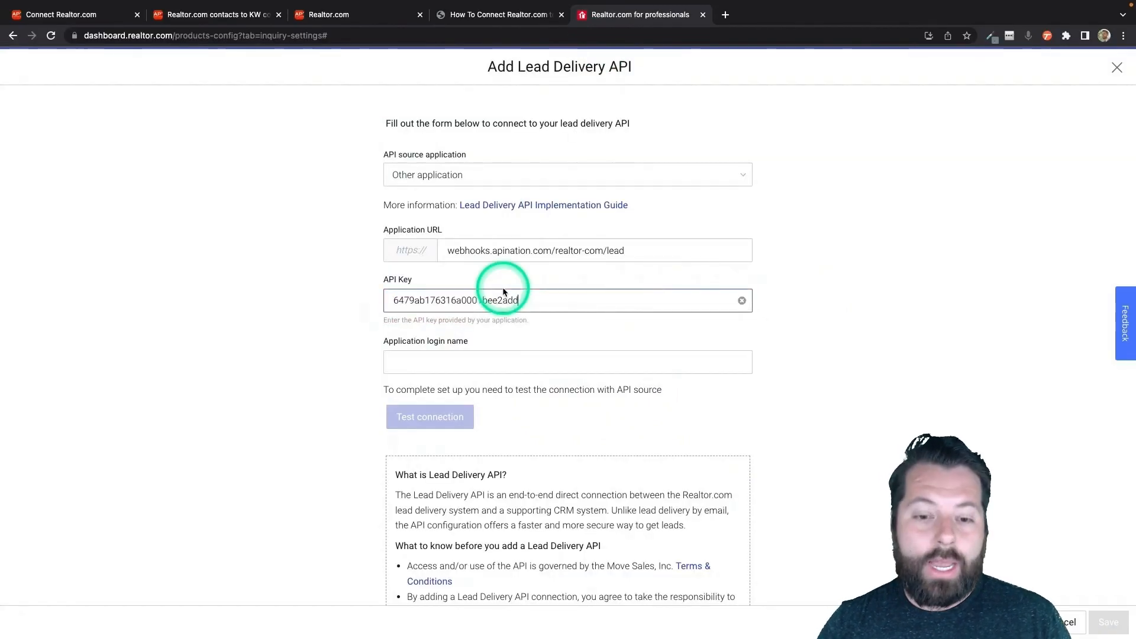
Step: Use the API key as application login name, test the connection and save the Lead Delivery API
click(539, 362)
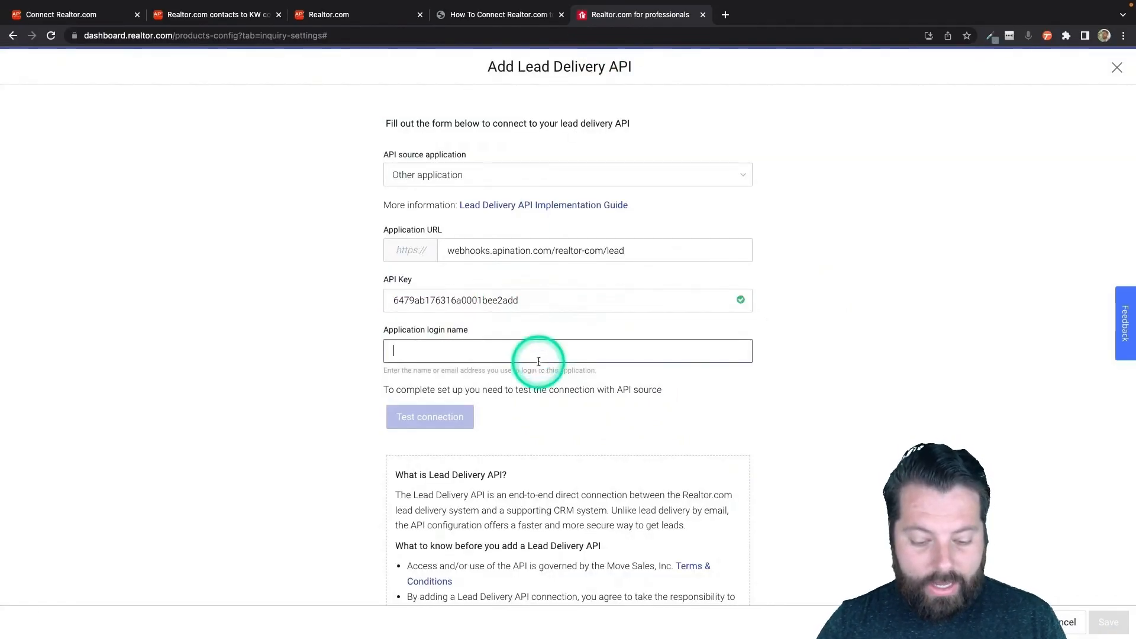
key(super+v)
click(431, 418)
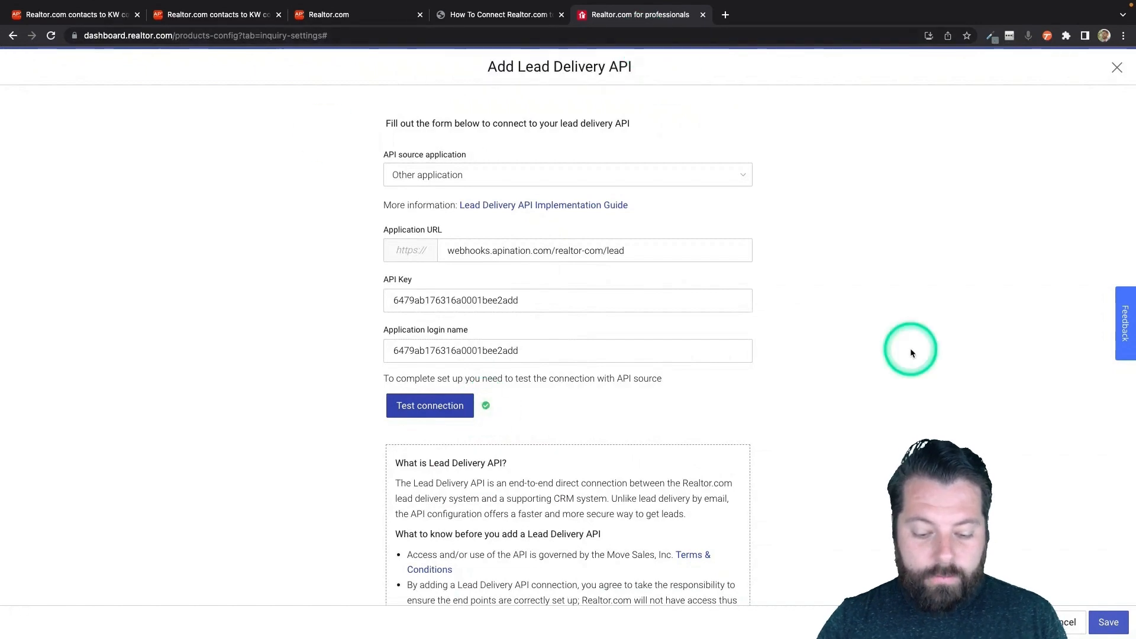
click(1109, 622)
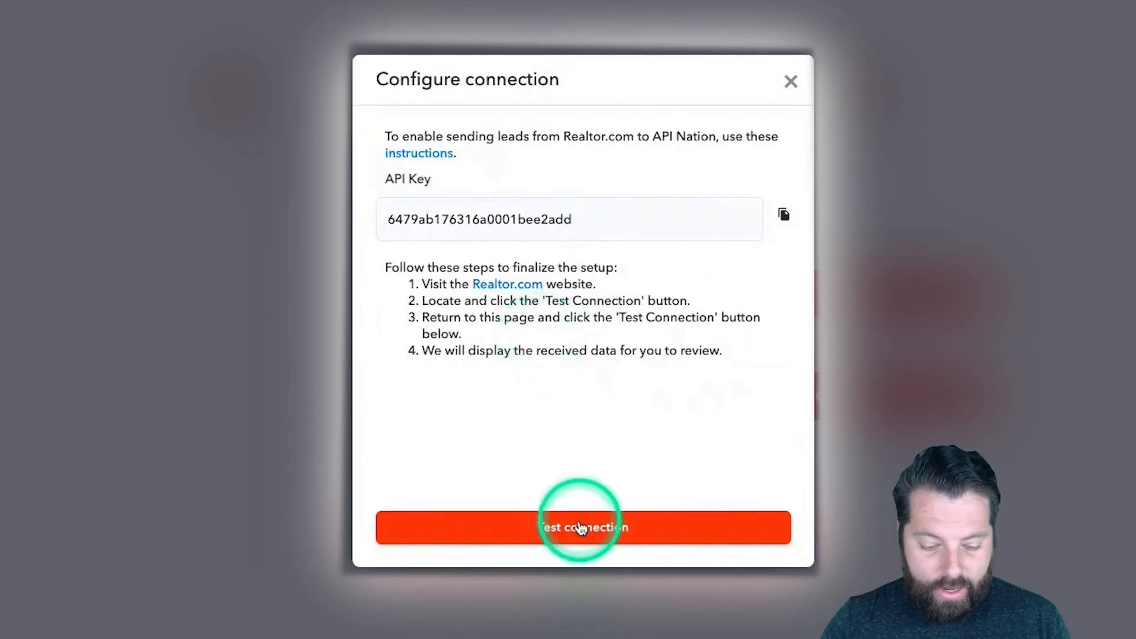
Step: Test the Realtor.com connection with test data, finish it, and select that account
click(580, 528)
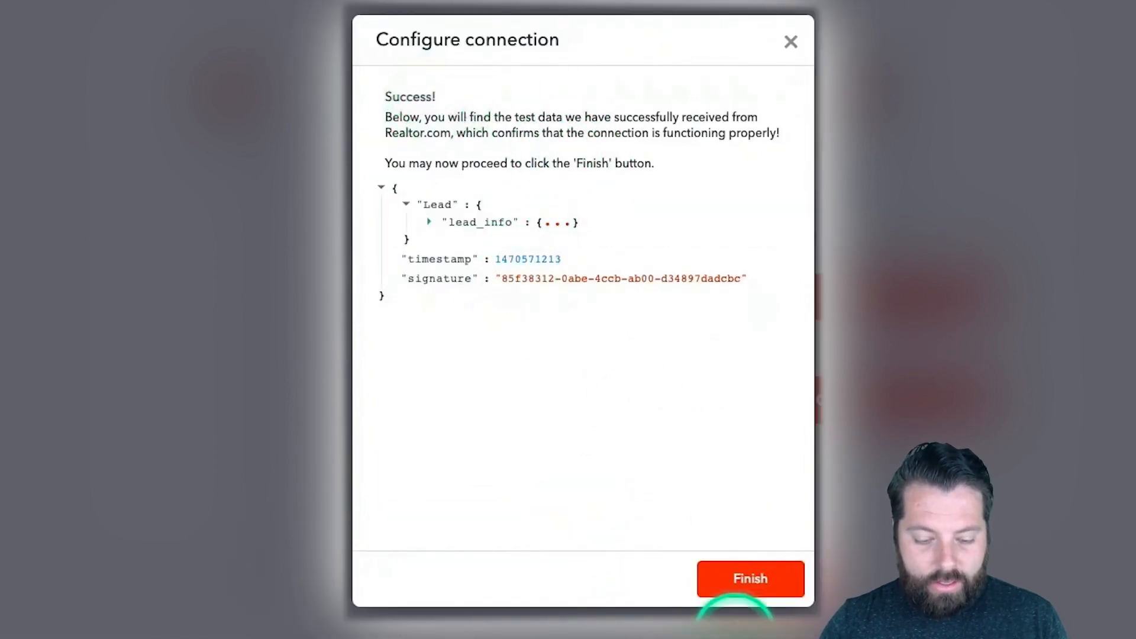
click(748, 586)
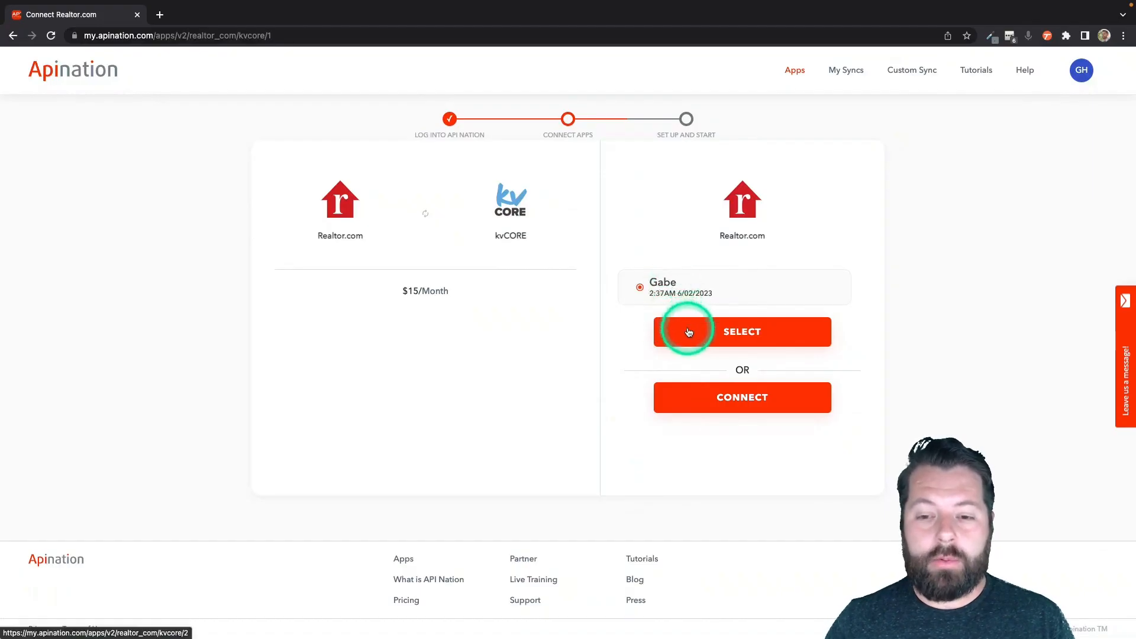
click(689, 332)
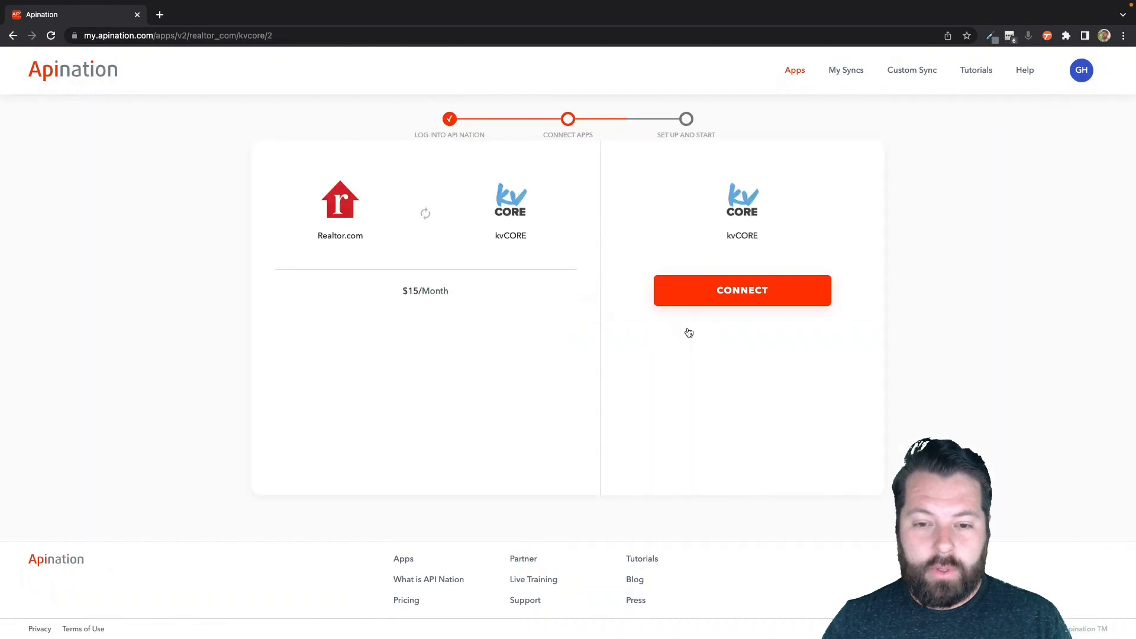
Step: Connect kvCORE and authorize API Nation to access the account
click(719, 299)
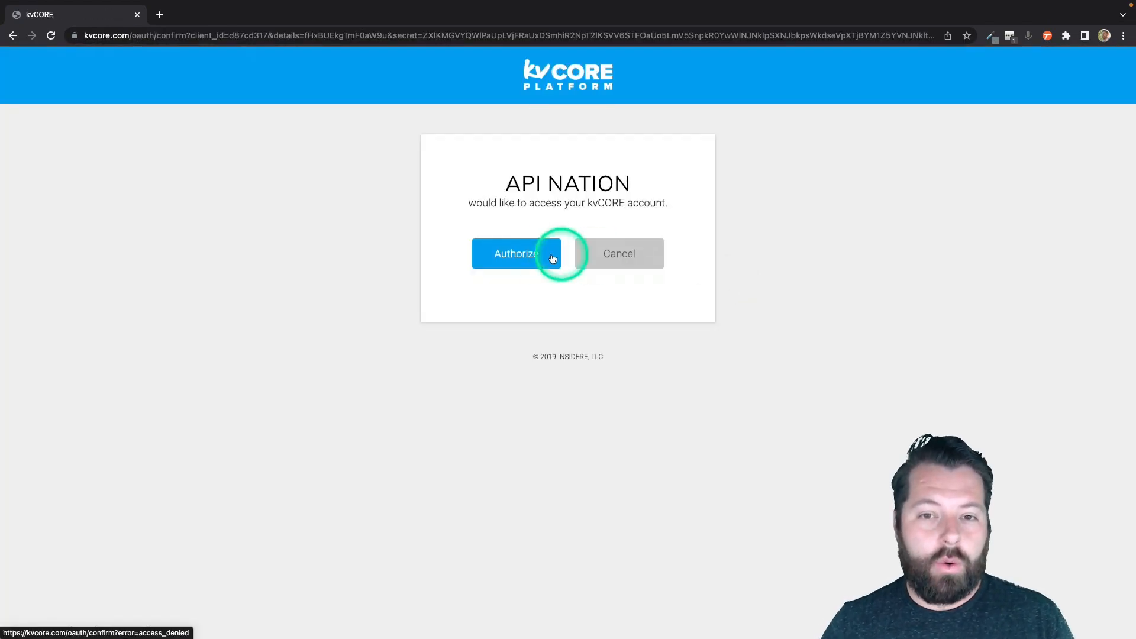
click(526, 252)
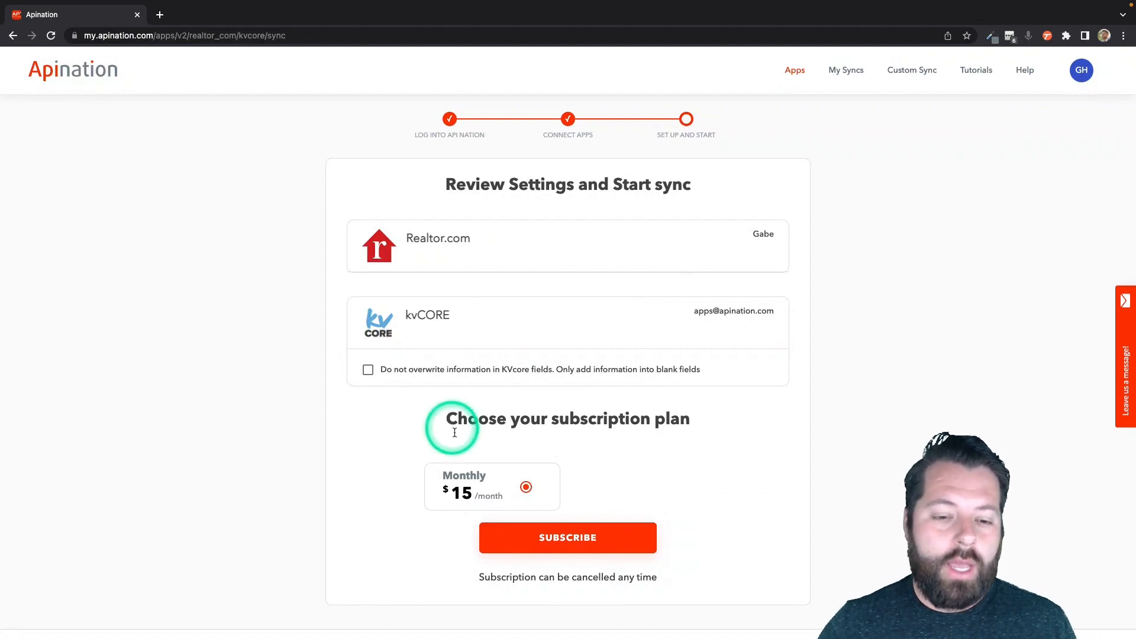
Step: Subscribe to the $15 monthly plan and review the new sync's accounts, filter and field mappings
click(553, 536)
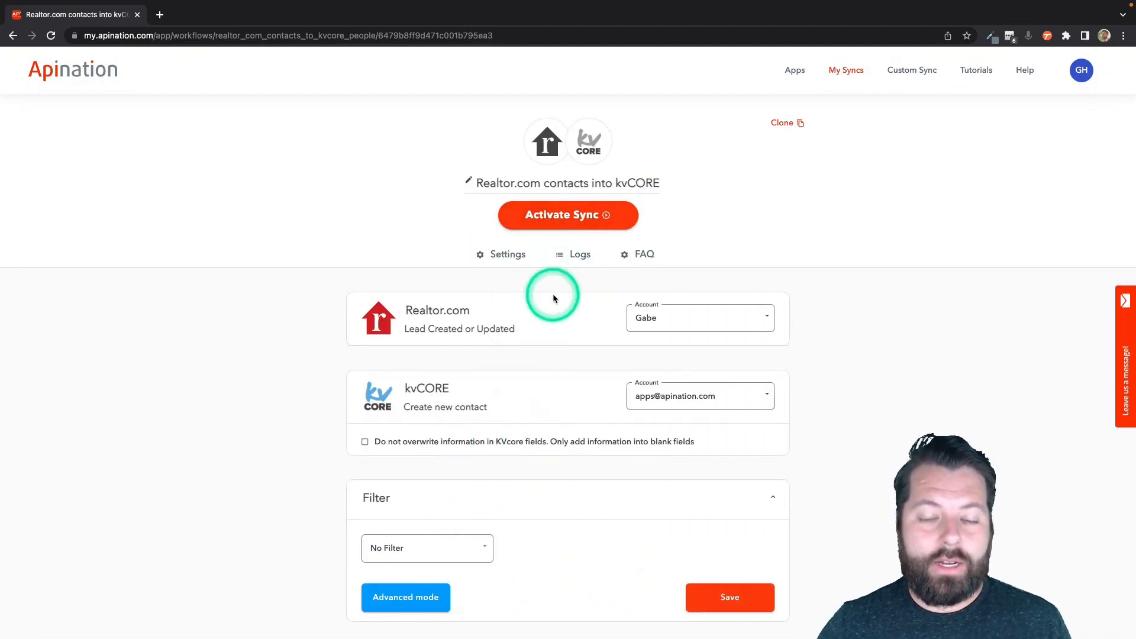
scroll(571, 401, down, 2)
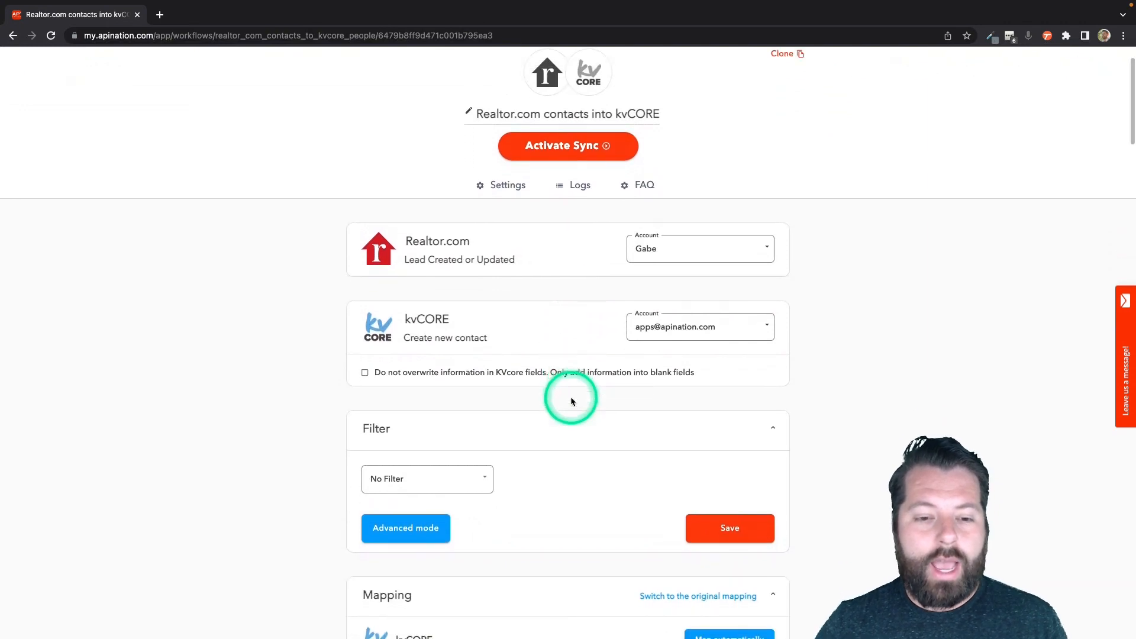
scroll(571, 401, down, 2)
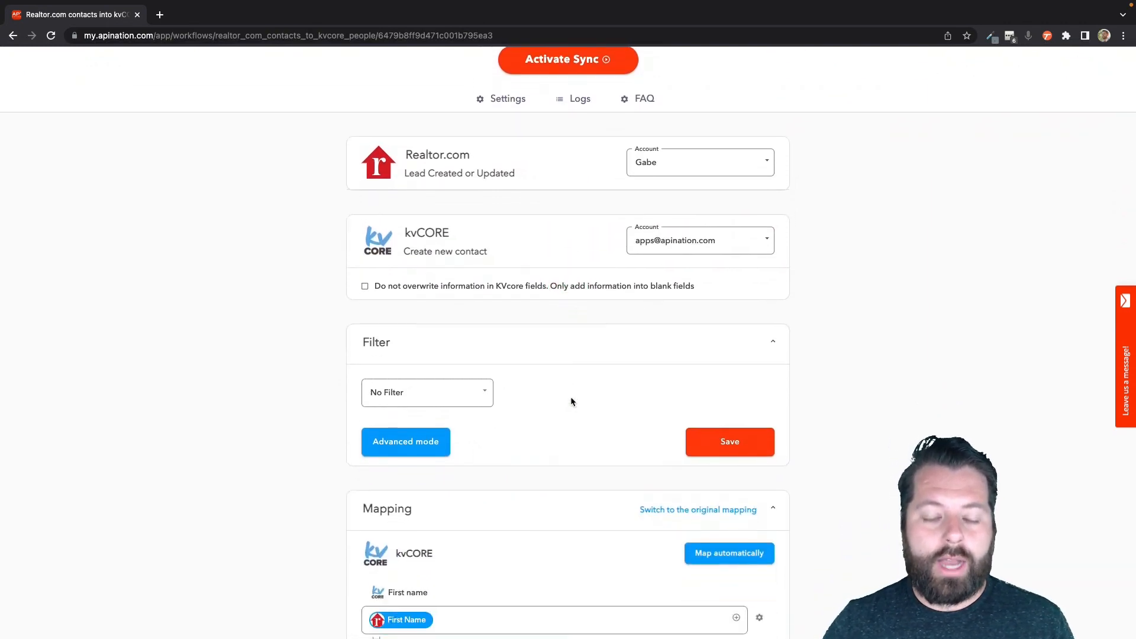
scroll(571, 401, down, 2)
scroll(571, 401, down, 2)
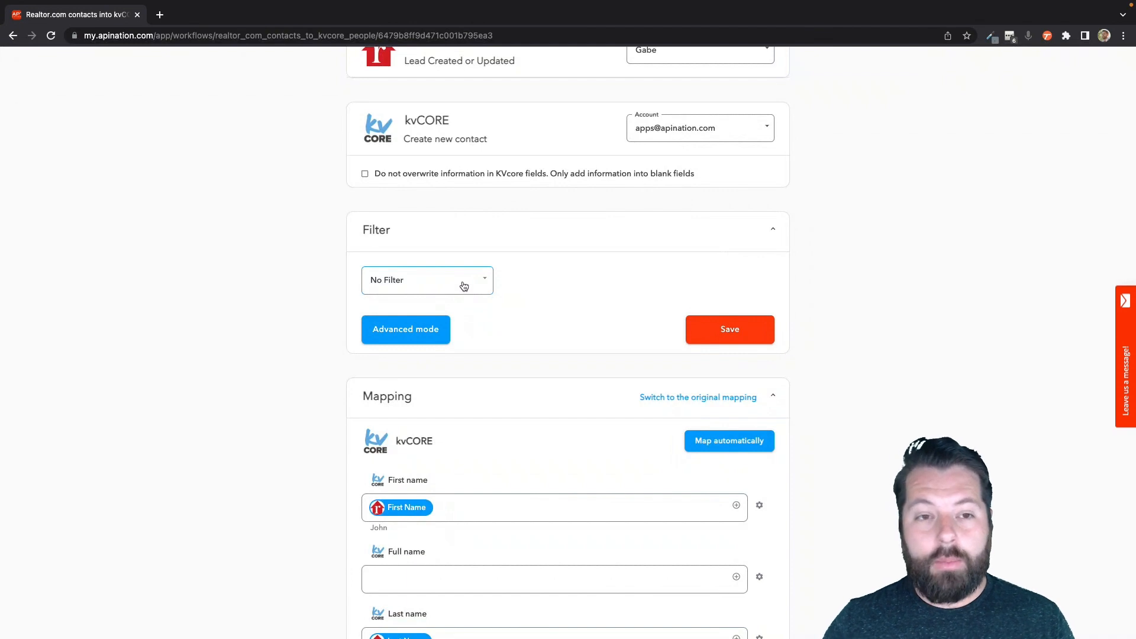
scroll(464, 287, up, 4)
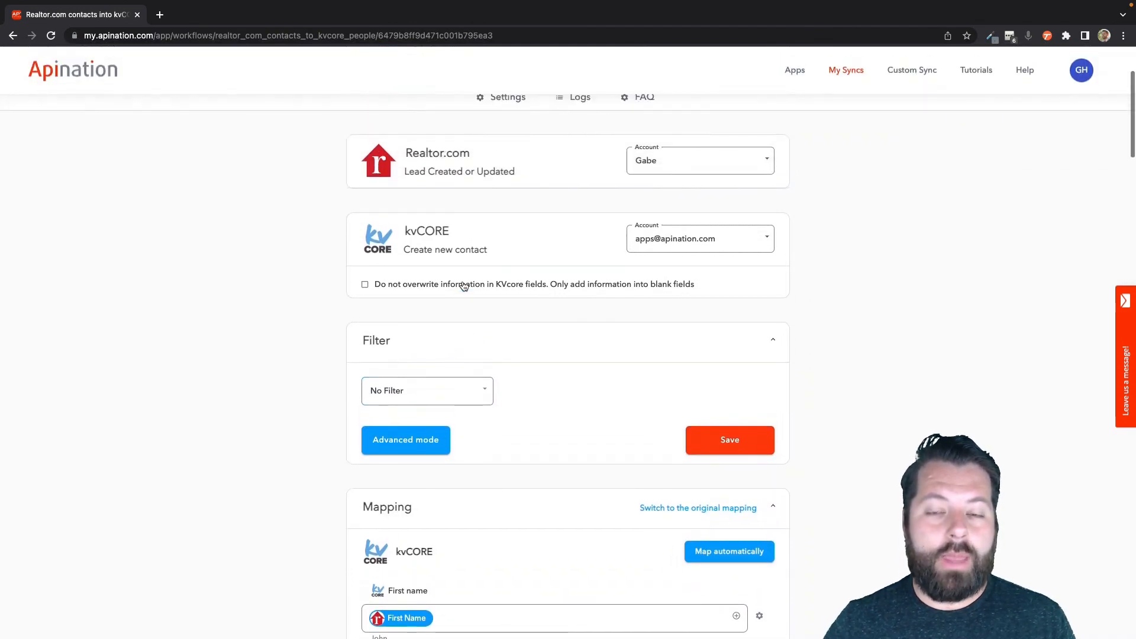
scroll(464, 287, down, 3)
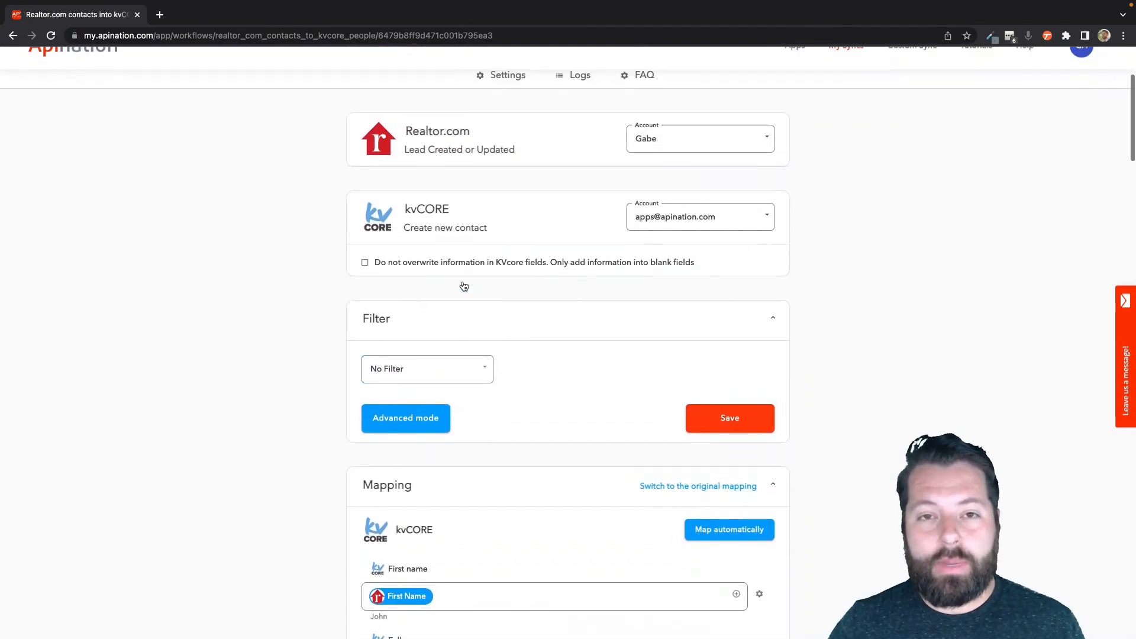
click(452, 350)
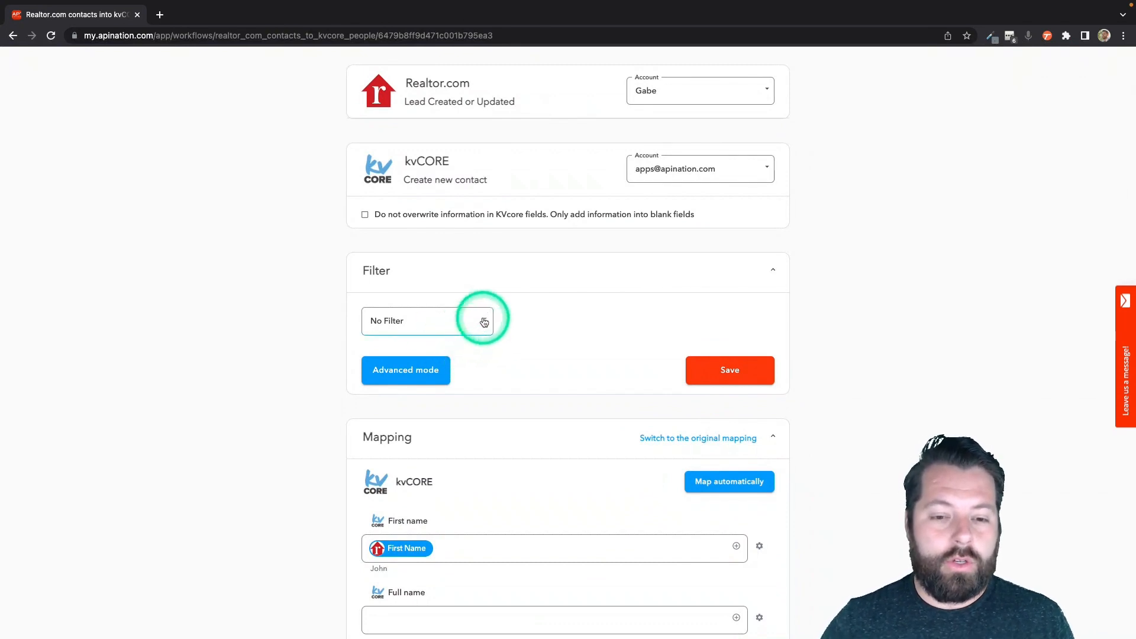
Step: Choose 'Price for the subject property' as the filter field
click(484, 322)
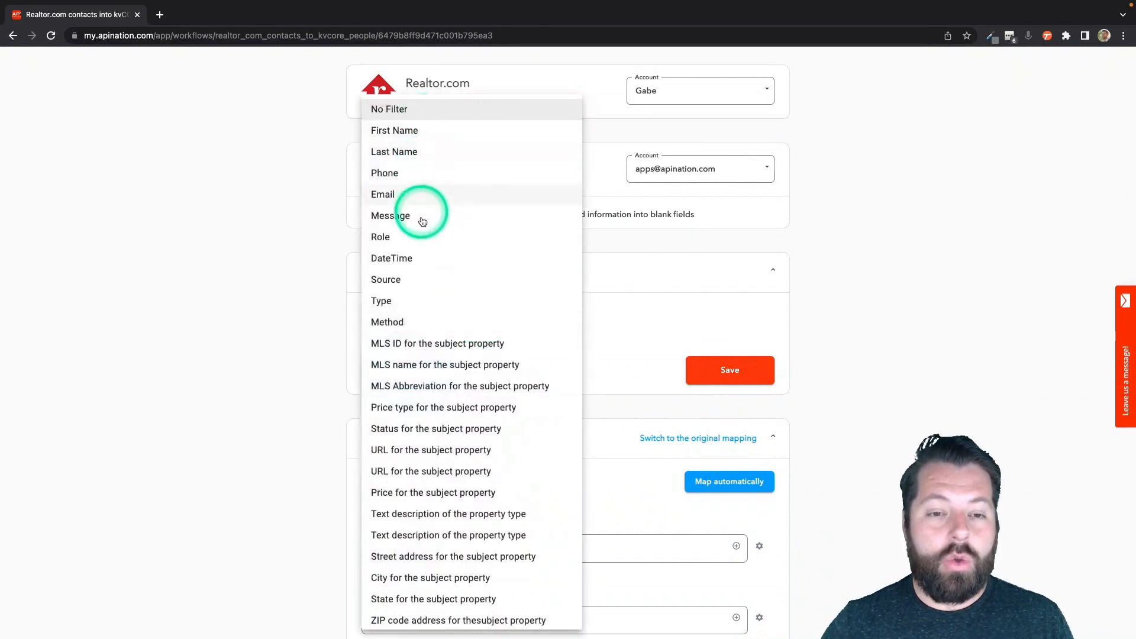
scroll(421, 488, down, 2)
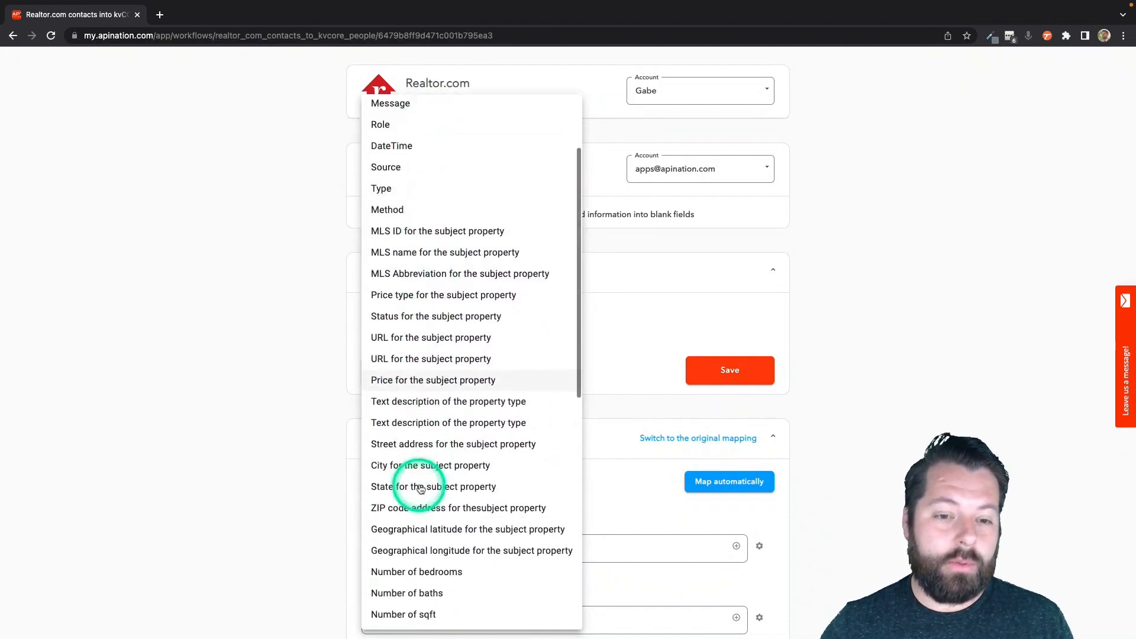
scroll(420, 489, down, 4)
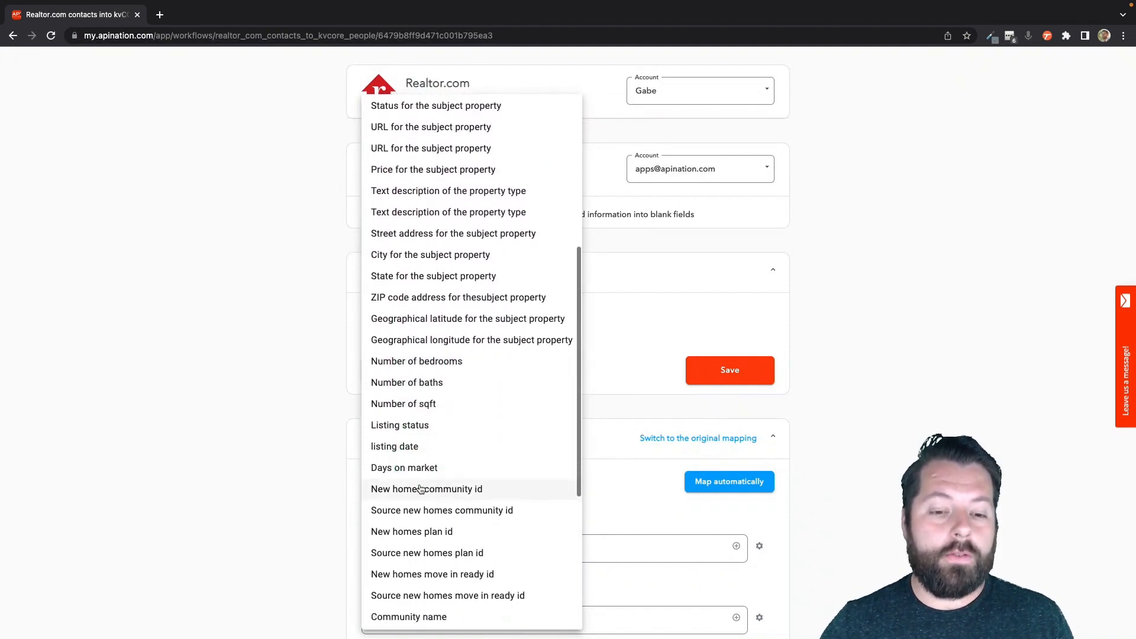
scroll(420, 489, down, 5)
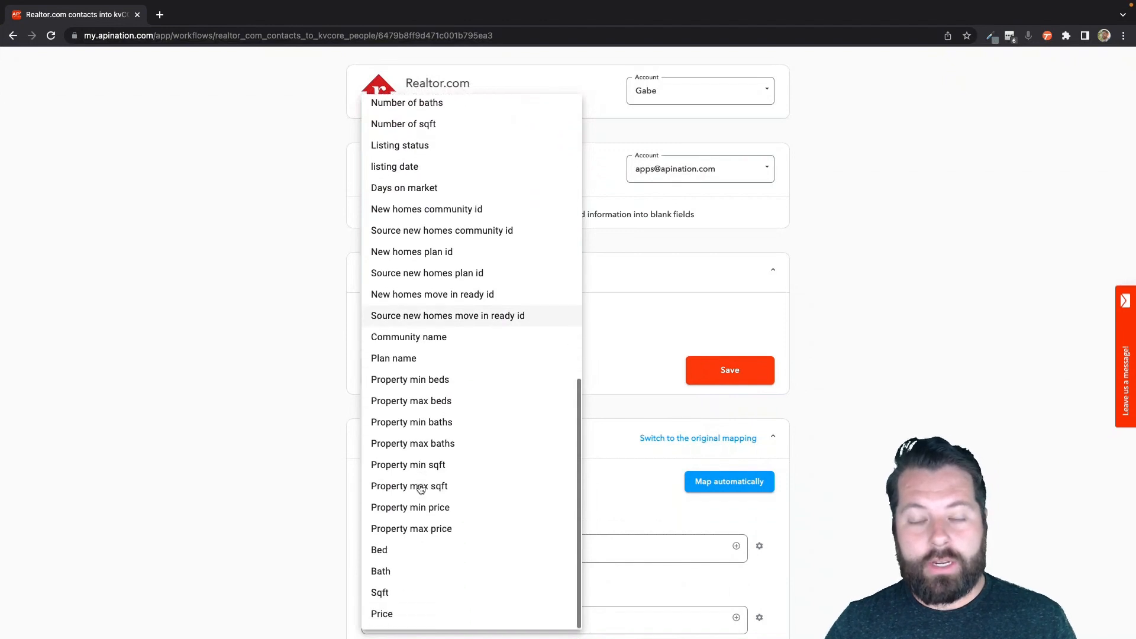
click(422, 479)
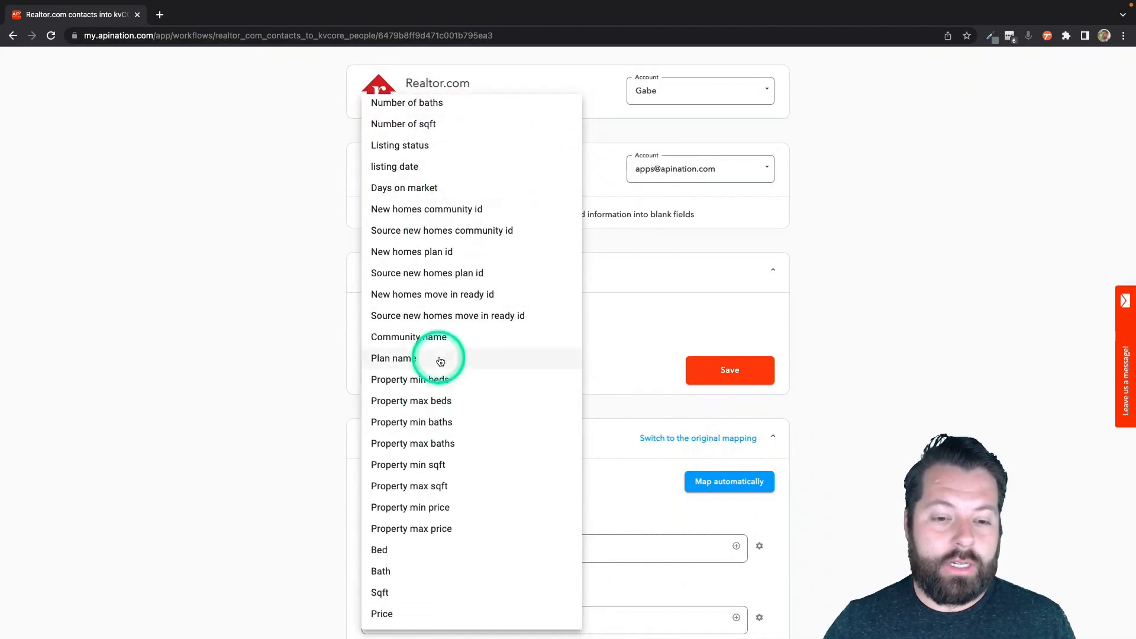
scroll(441, 361, up, 1)
scroll(440, 361, up, 6)
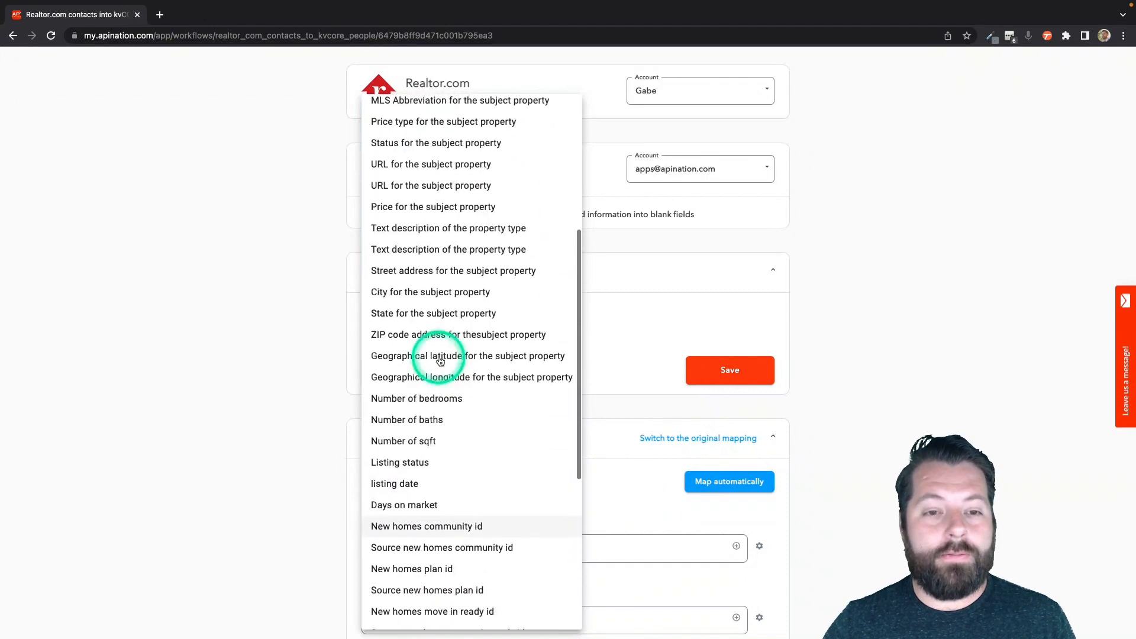
scroll(440, 361, up, 2)
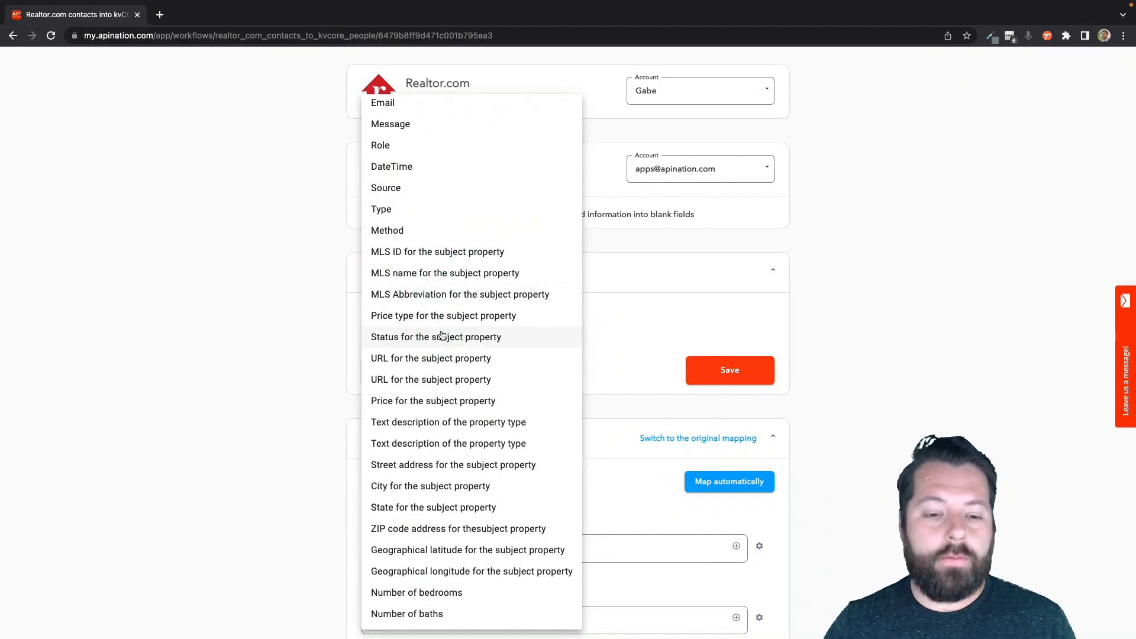
scroll(461, 401, up, 1)
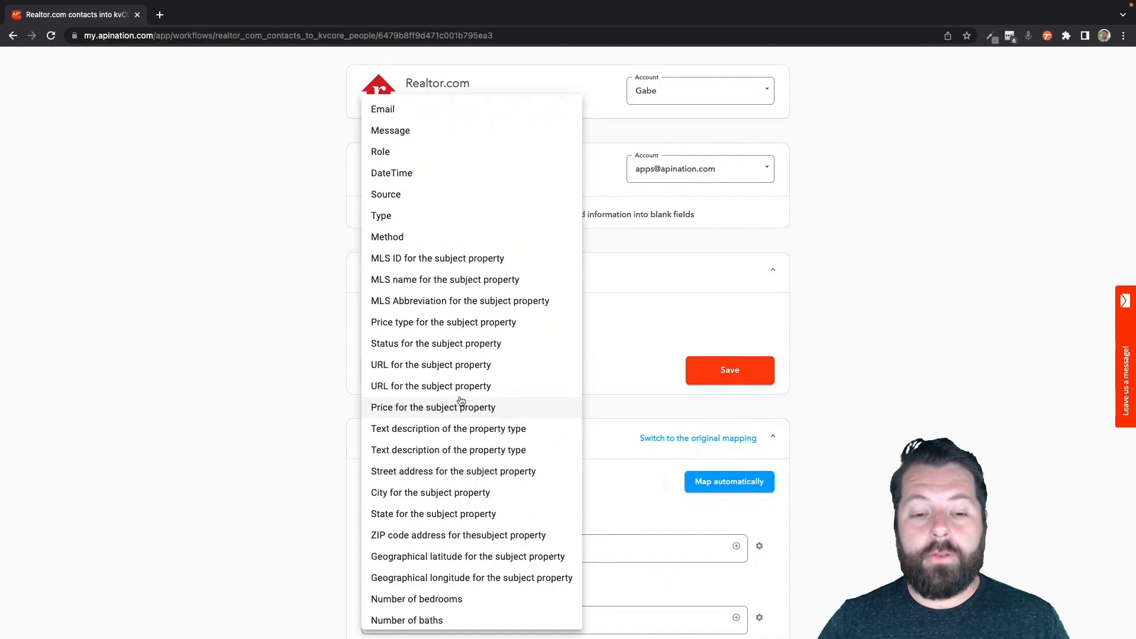
click(409, 406)
Step: Set the filter condition to 'is more than' 500000 and save it
click(574, 346)
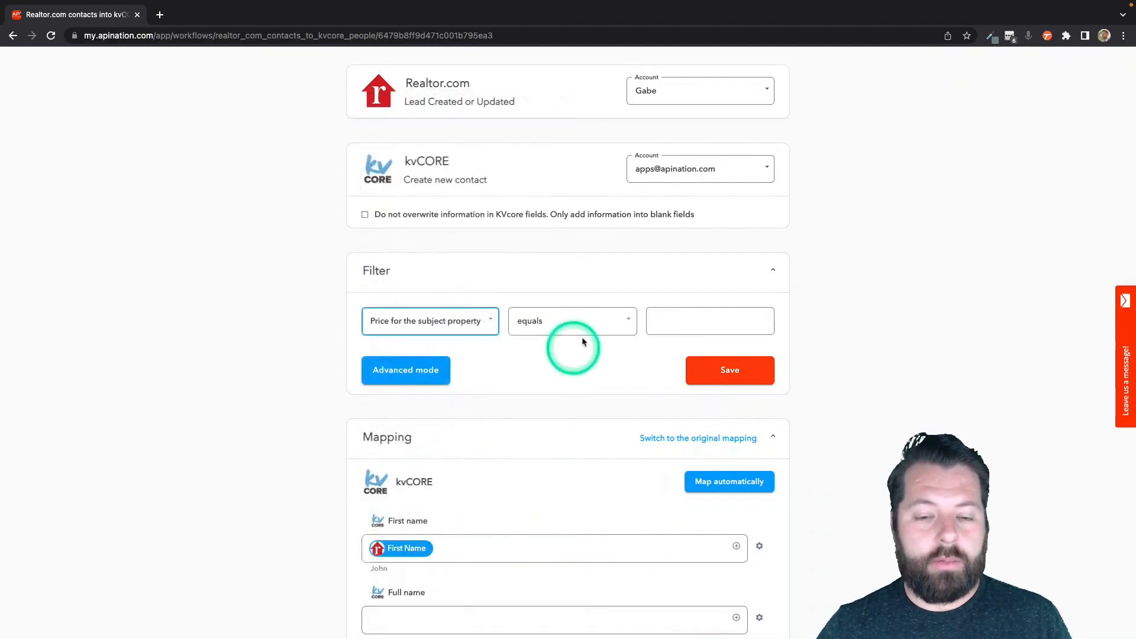
click(546, 428)
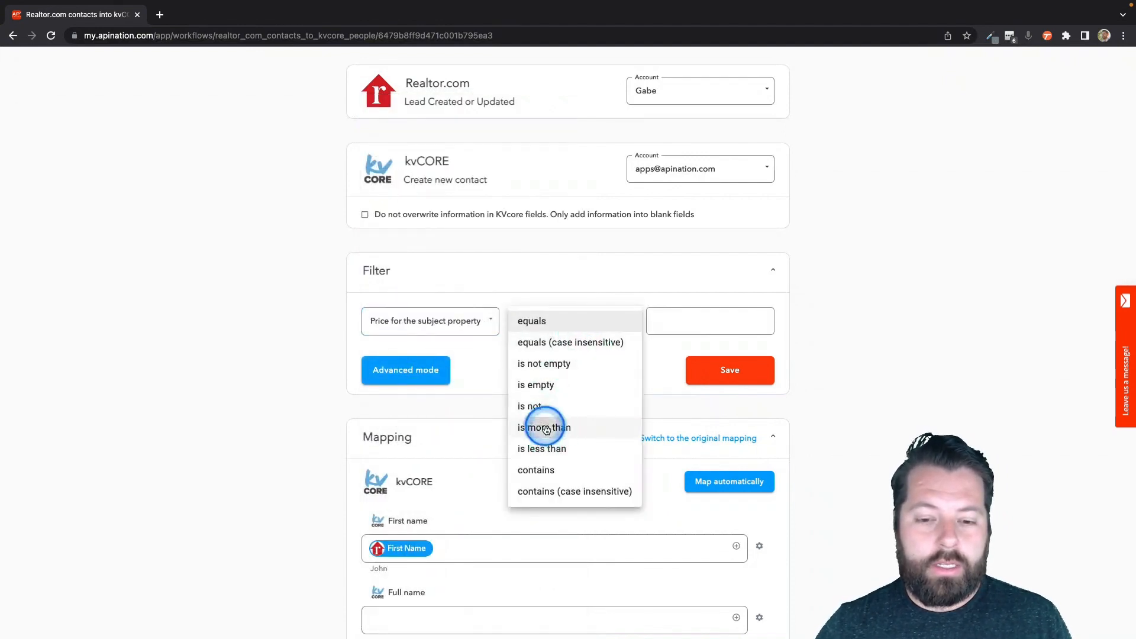
click(681, 341)
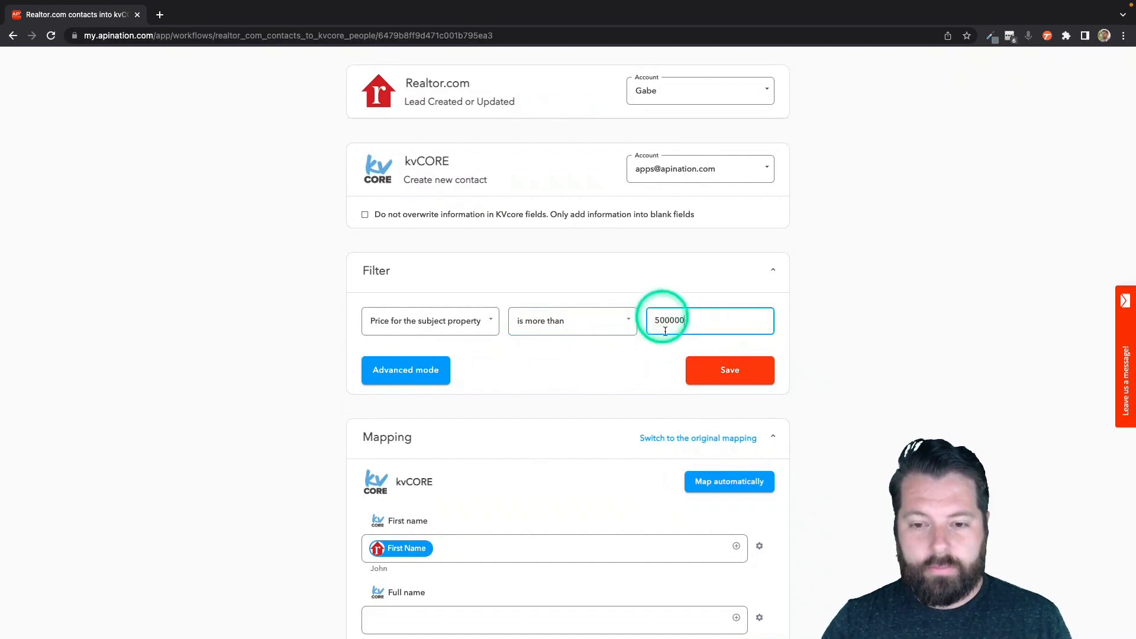
click(717, 369)
click(717, 370)
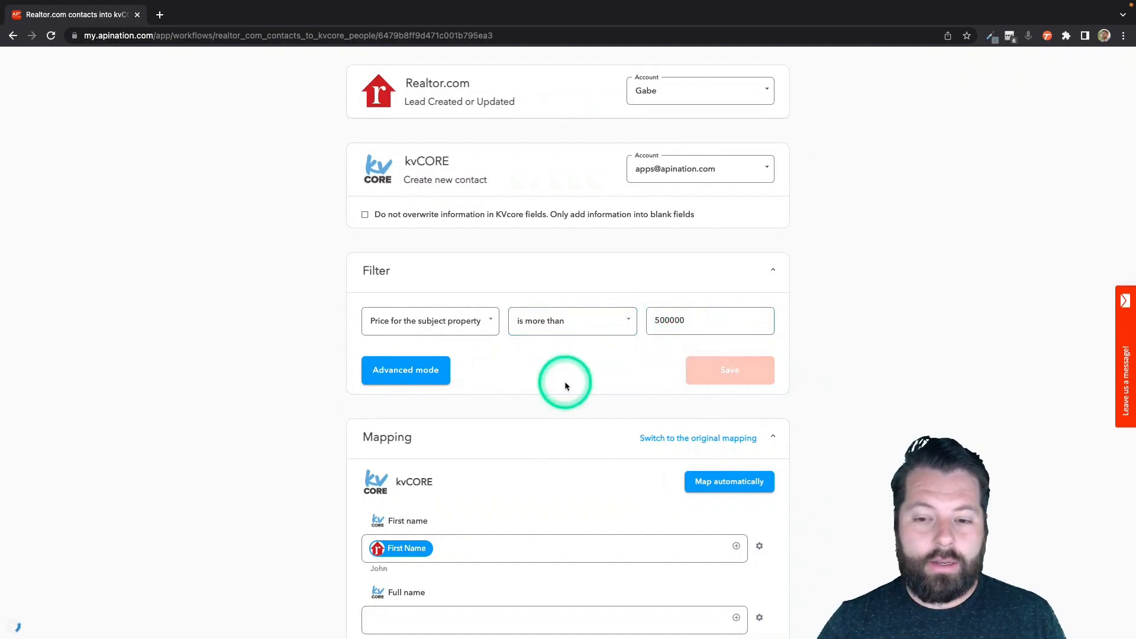
Step: Add the tag 500krealtorcom to the kvCORE Tags mapping, then scroll back up to the Filter
scroll(592, 439, down, 1)
scroll(590, 436, down, 3)
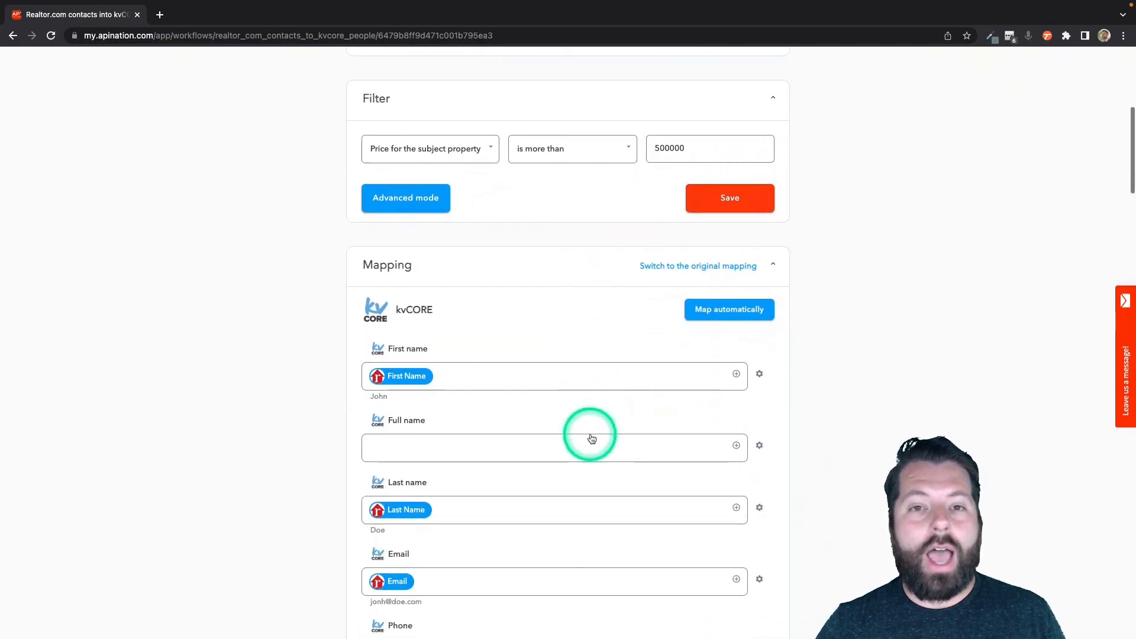
click(591, 437)
scroll(590, 435, down, 7)
scroll(591, 435, down, 9)
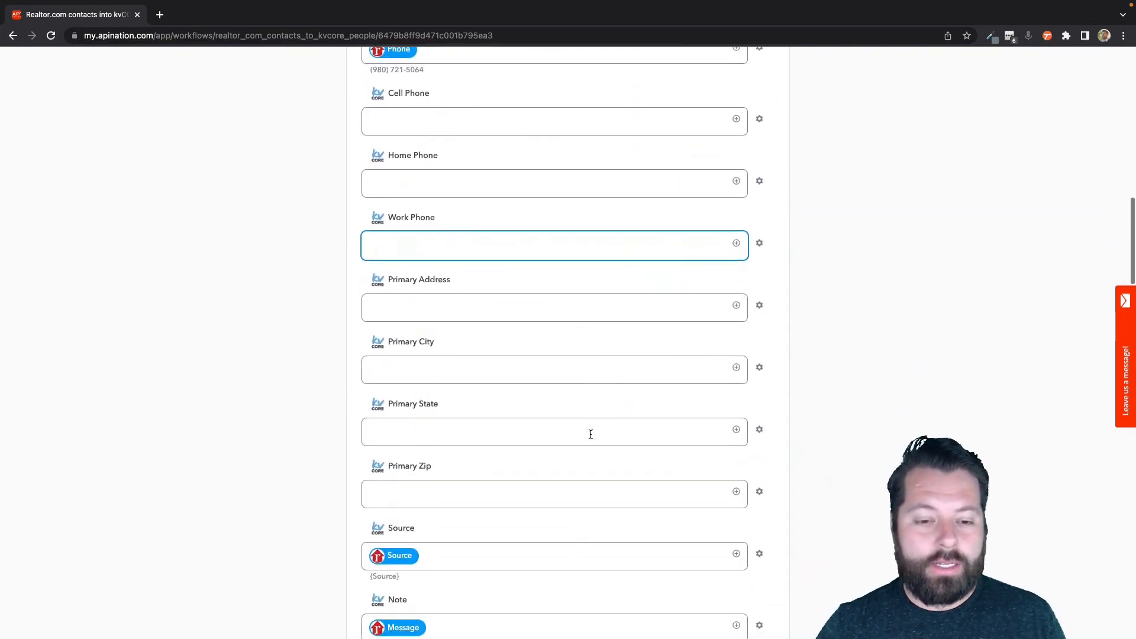
scroll(591, 438, down, 4)
click(482, 317)
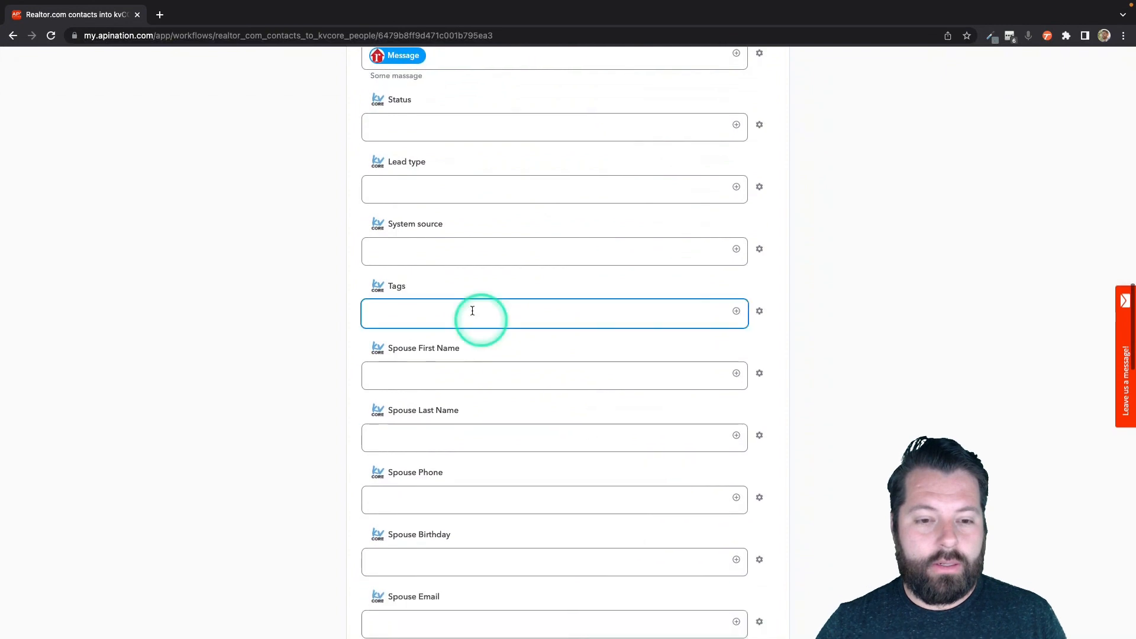
text(500krealtorcom)
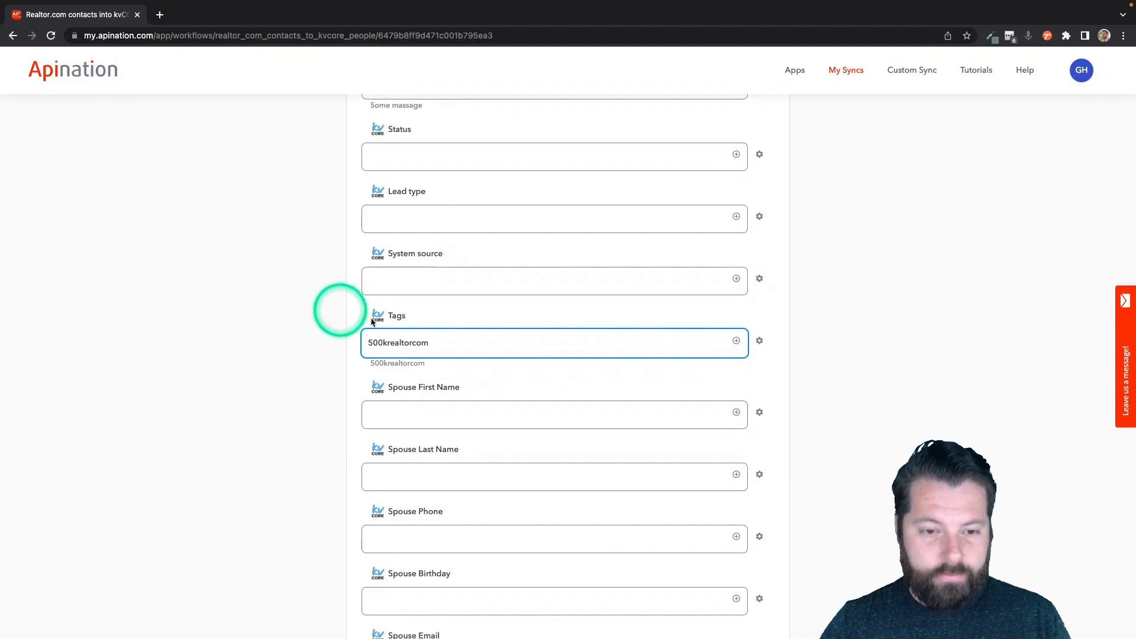
click(443, 351)
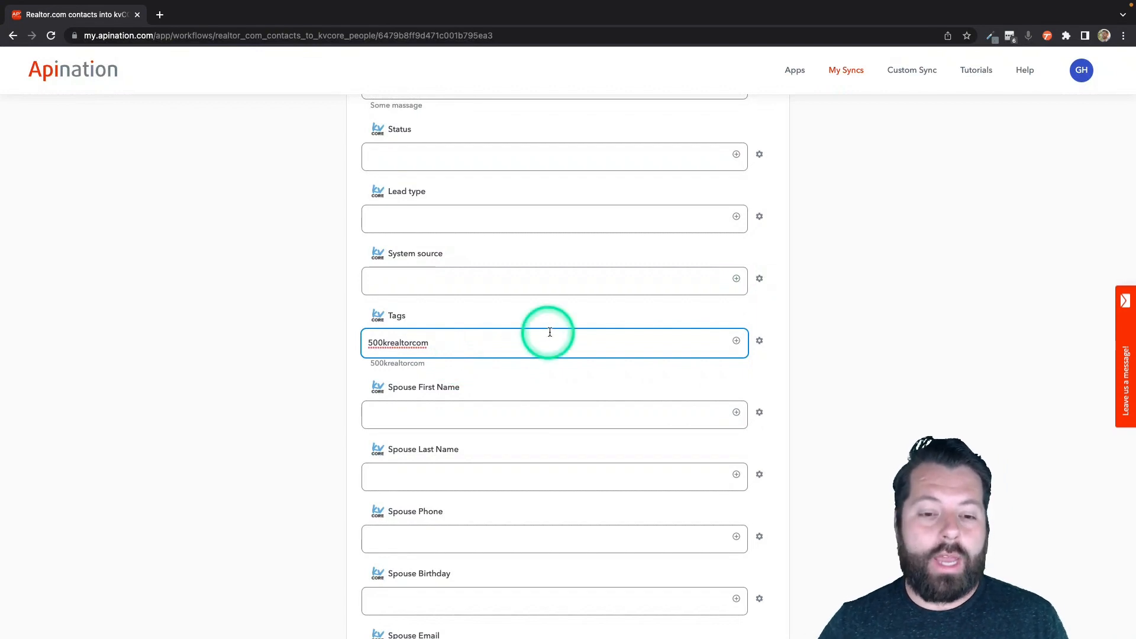
scroll(593, 332, up, 15)
scroll(593, 332, up, 6)
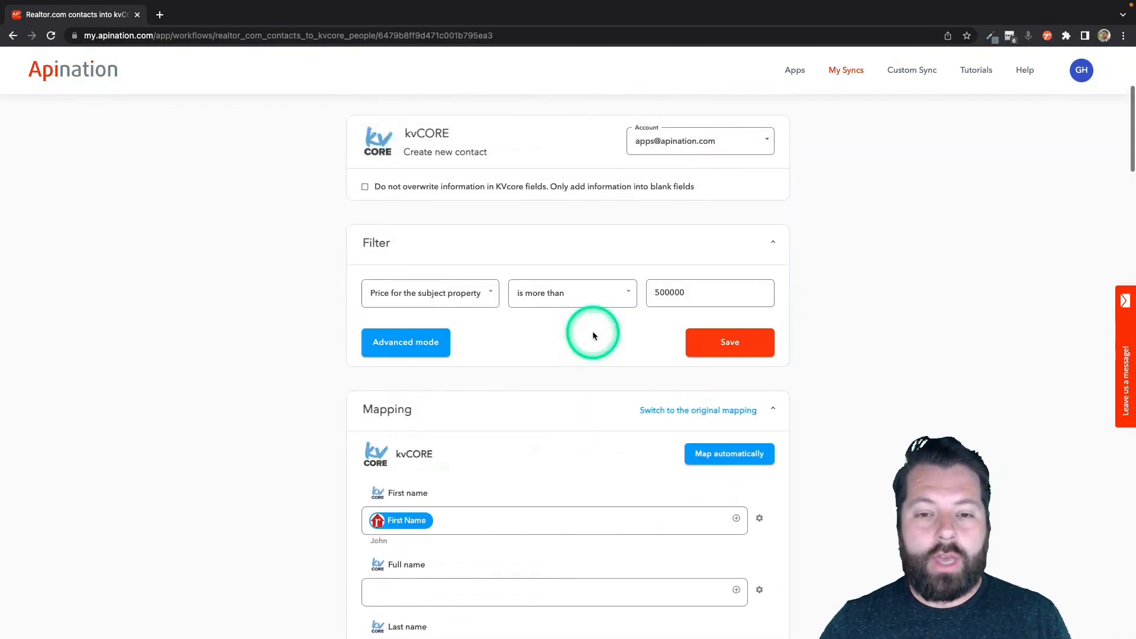
scroll(579, 308, up, 5)
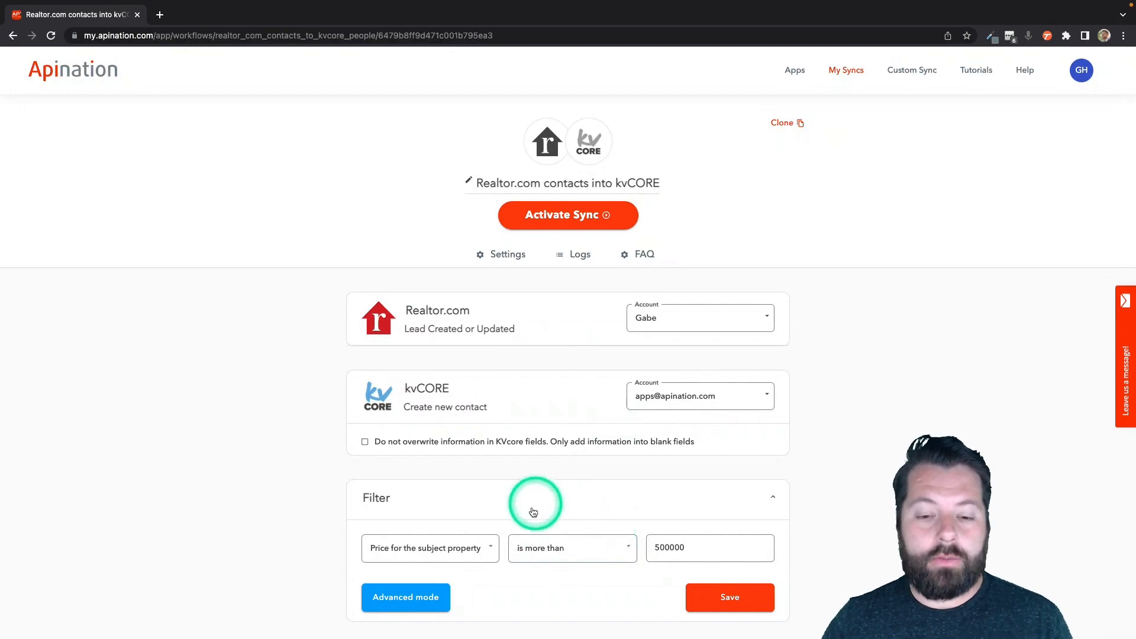
Step: Remove the price filter by setting the sync's filter to No Filter, and save
click(495, 549)
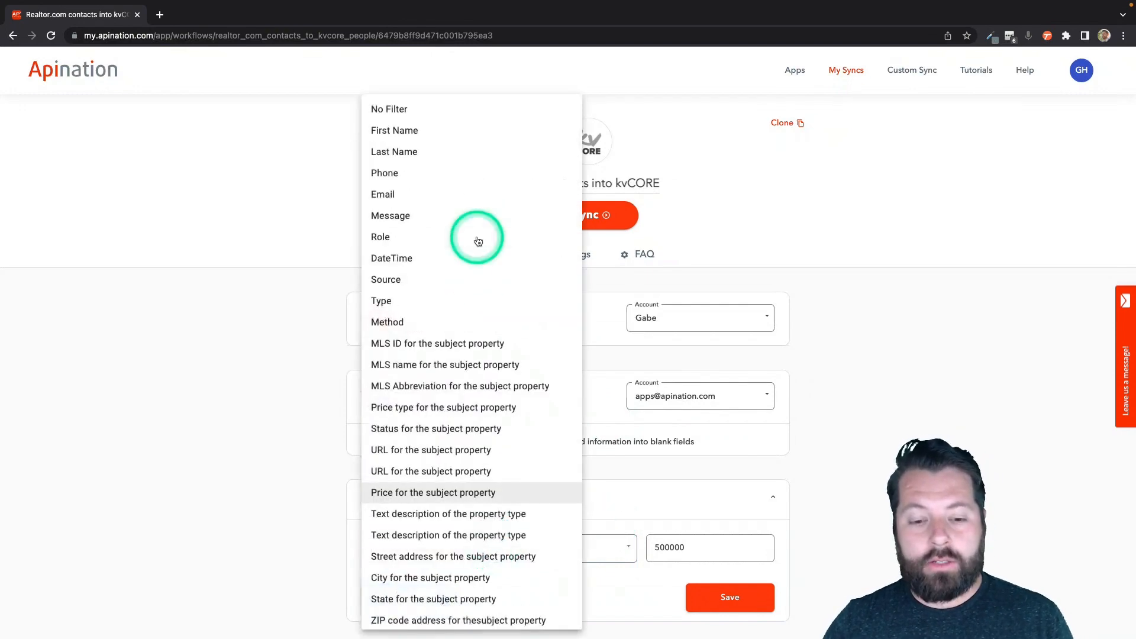
click(411, 111)
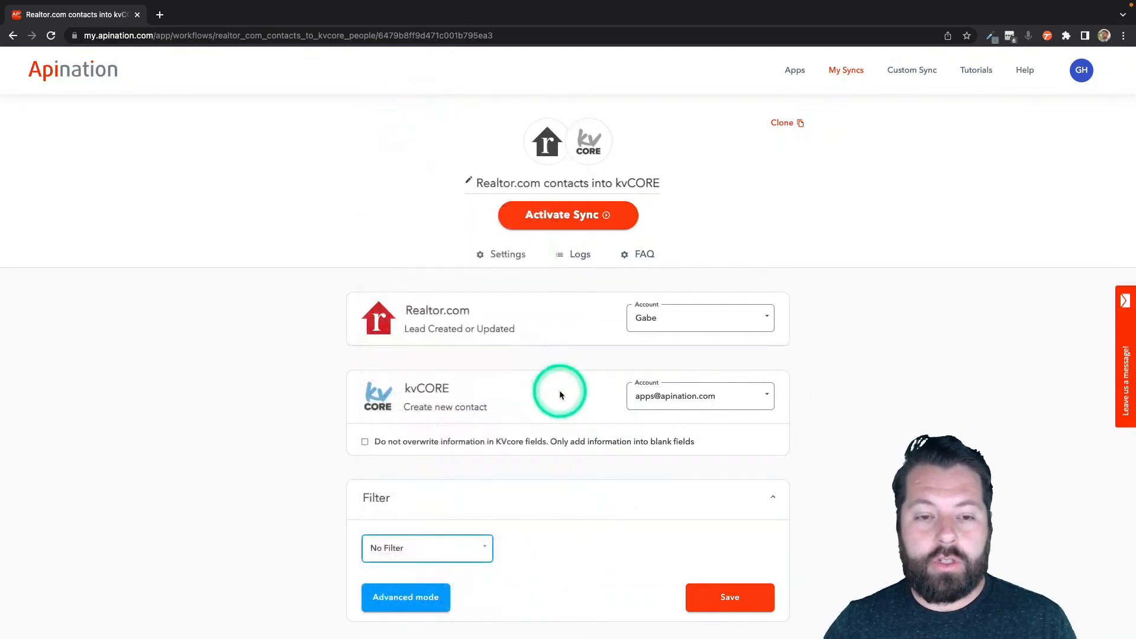
click(718, 599)
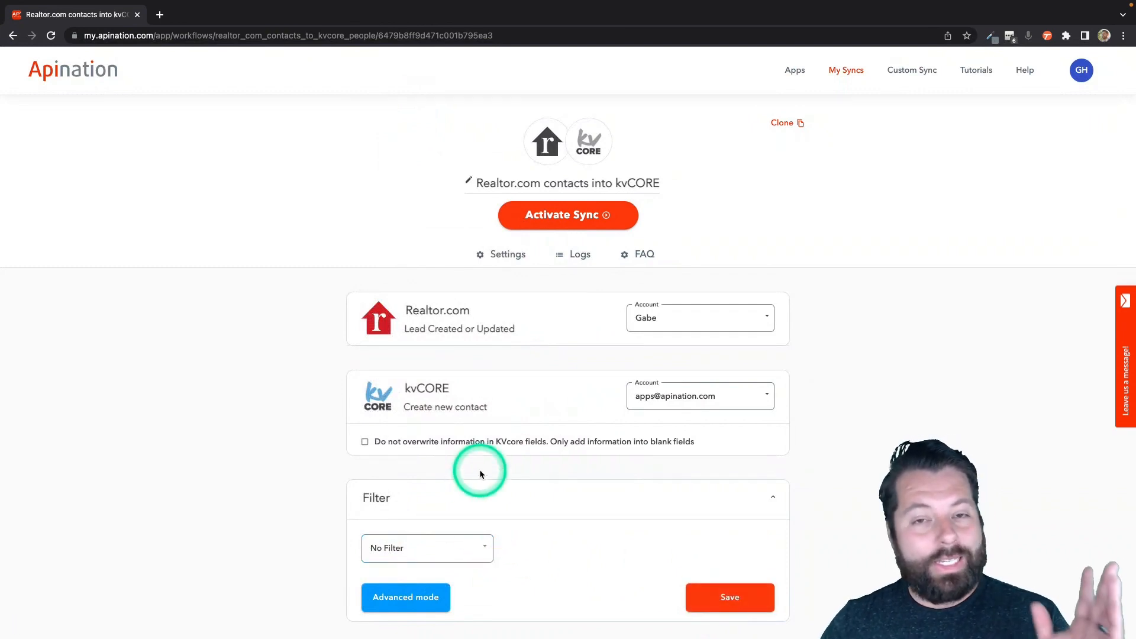
Step: Replace the 500krealtorcom Tags value with realtorcom
scroll(524, 530, down, 5)
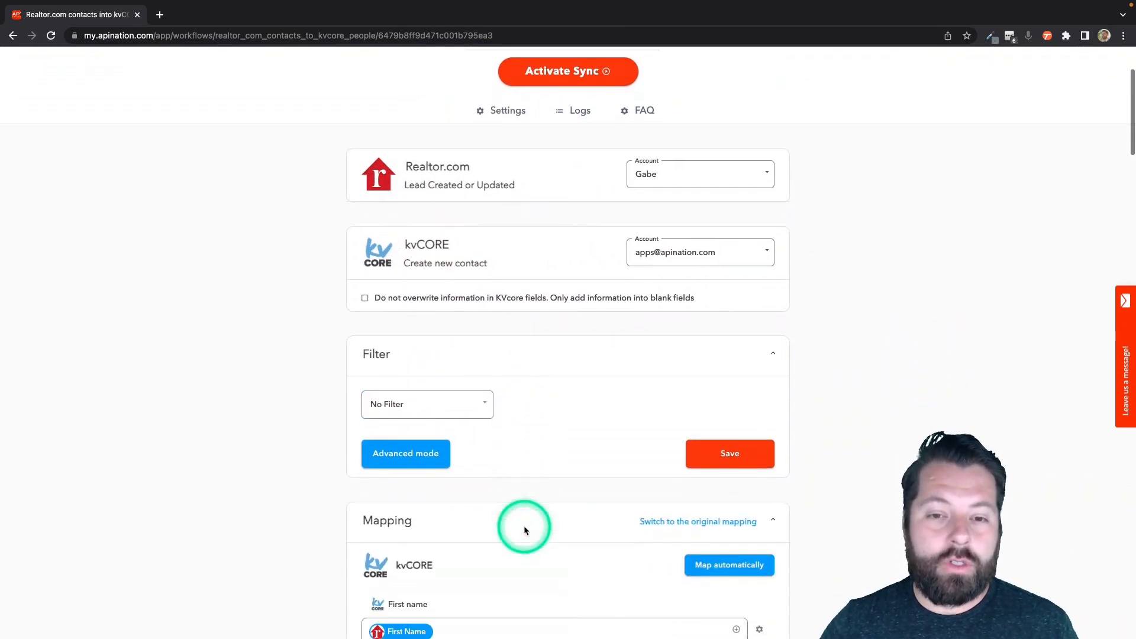
scroll(524, 528, down, 10)
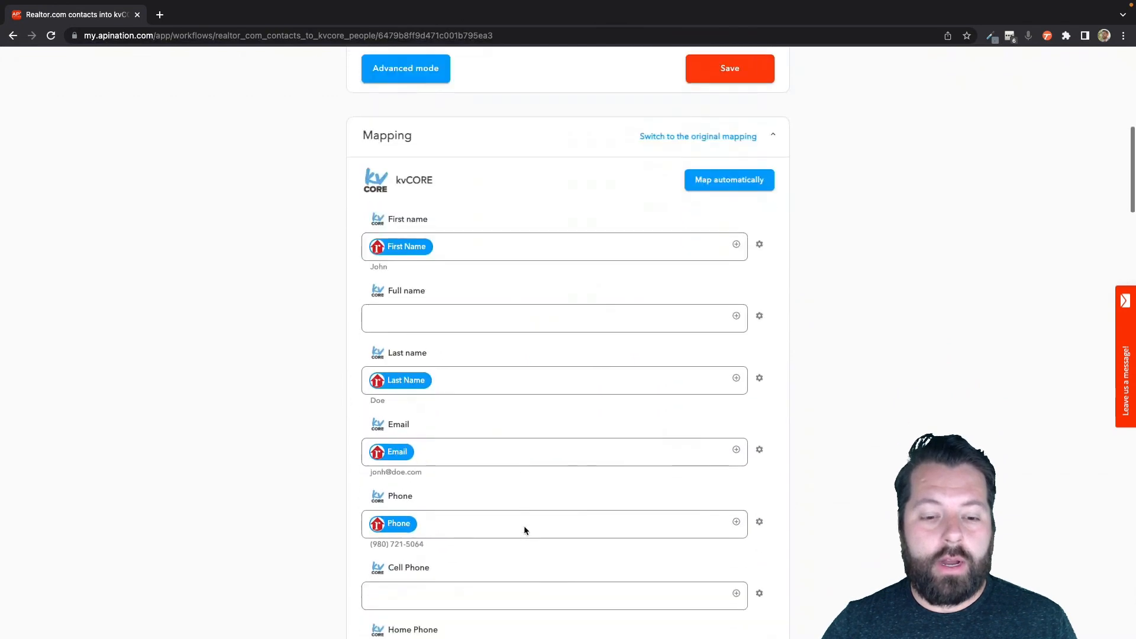
scroll(525, 526, down, 8)
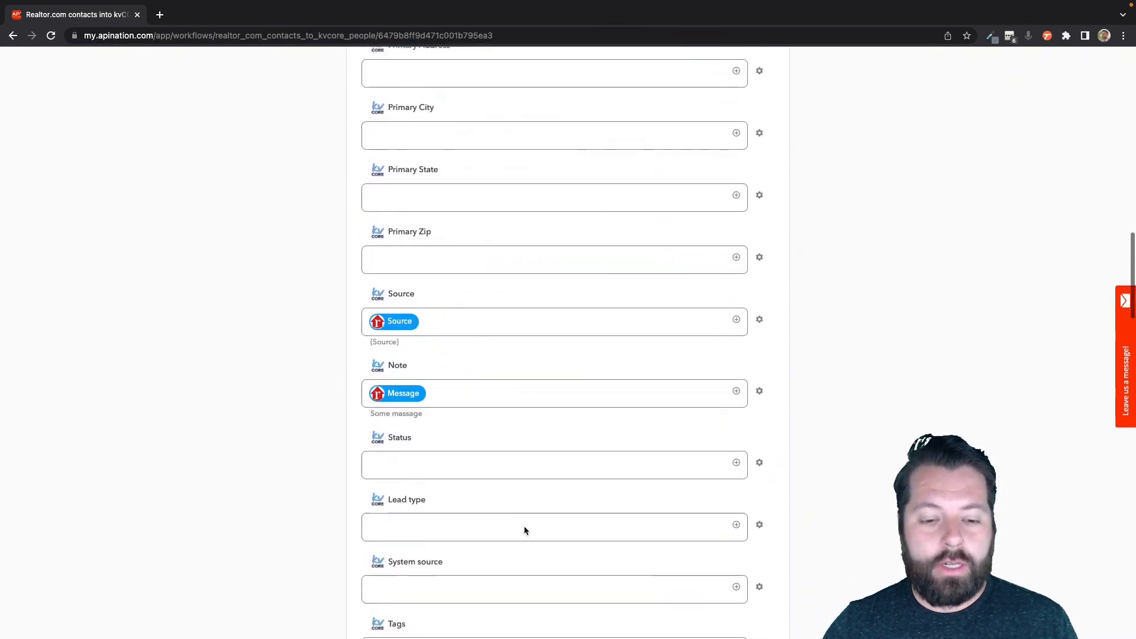
scroll(445, 534, down, 2)
click(441, 529)
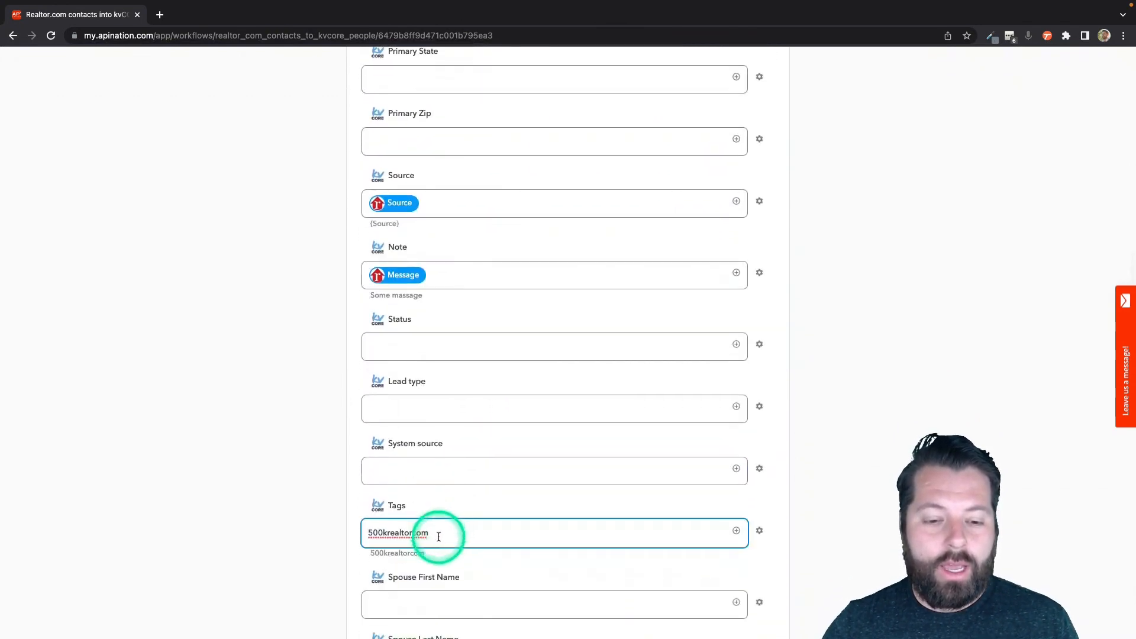
drag(434, 534, 362, 536)
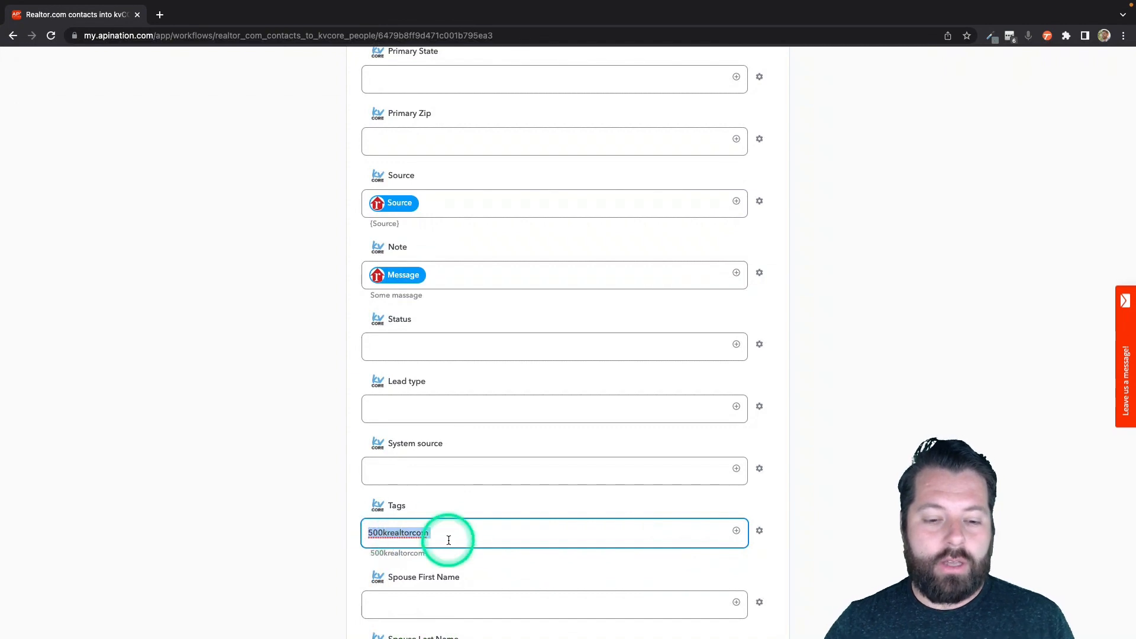
key(BackSpace)
scroll(449, 540, down, 3)
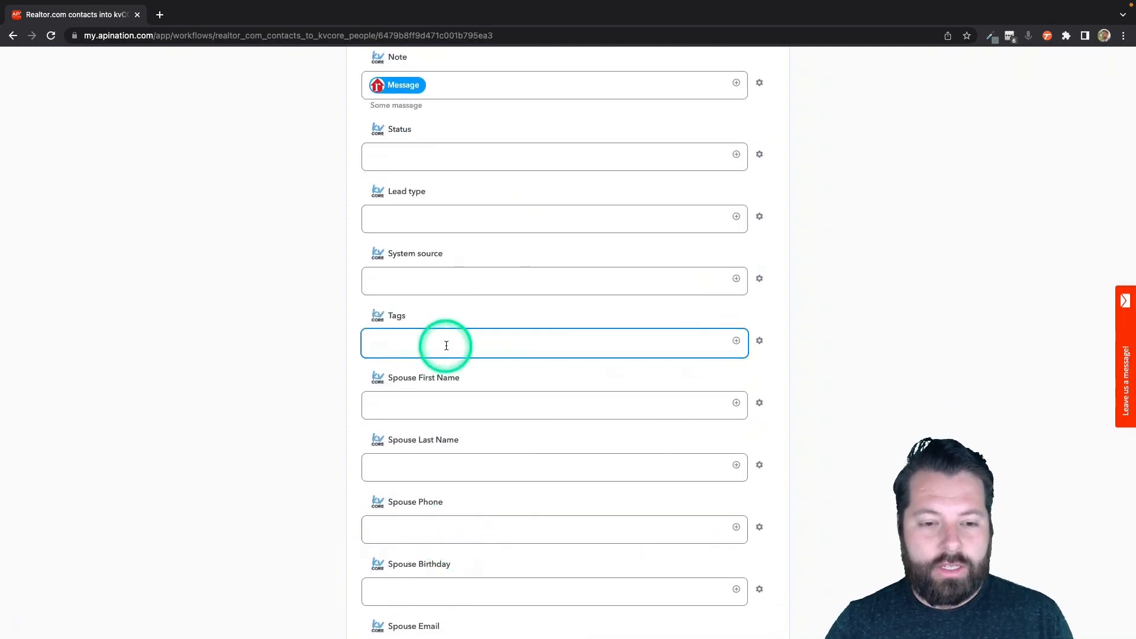
text(realtorcom)
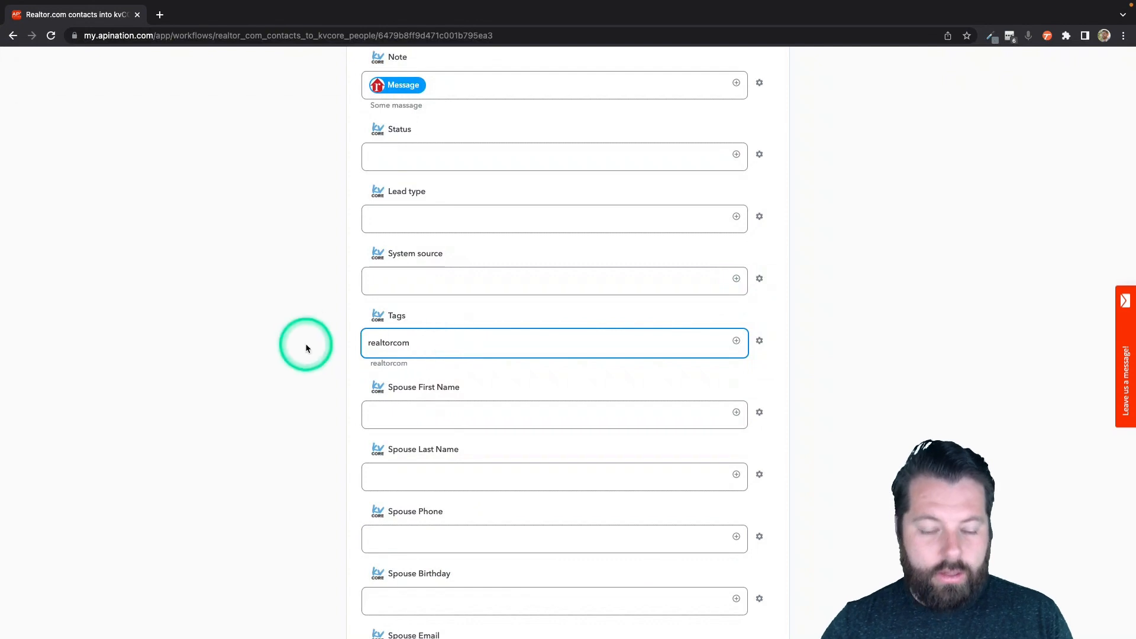
click(309, 349)
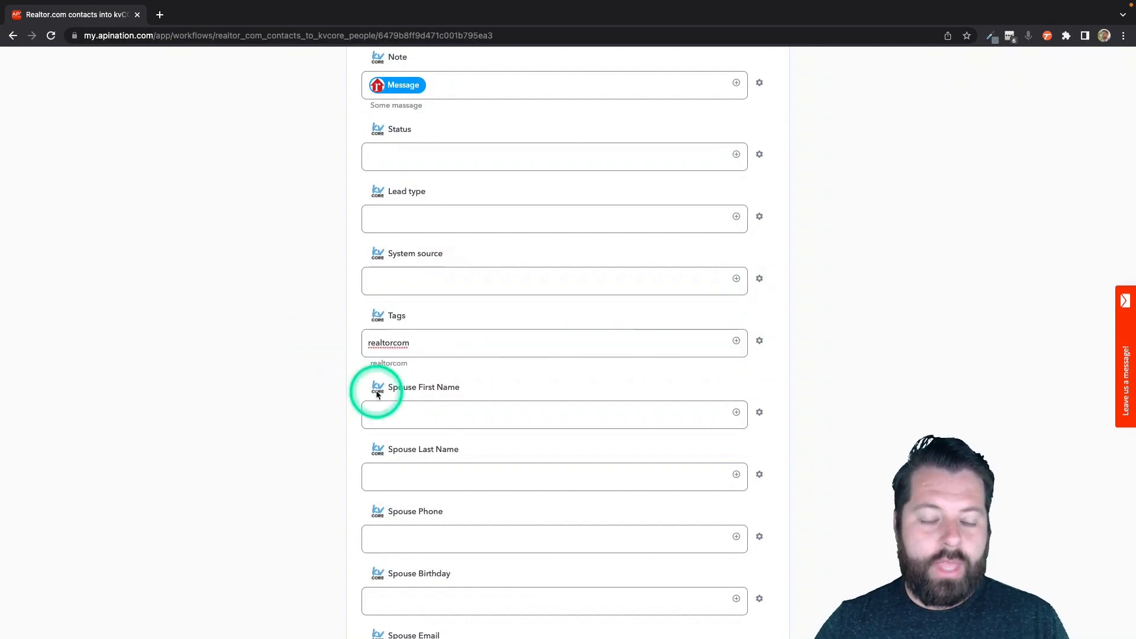
Step: Set the System source value to realtorcom
click(410, 289)
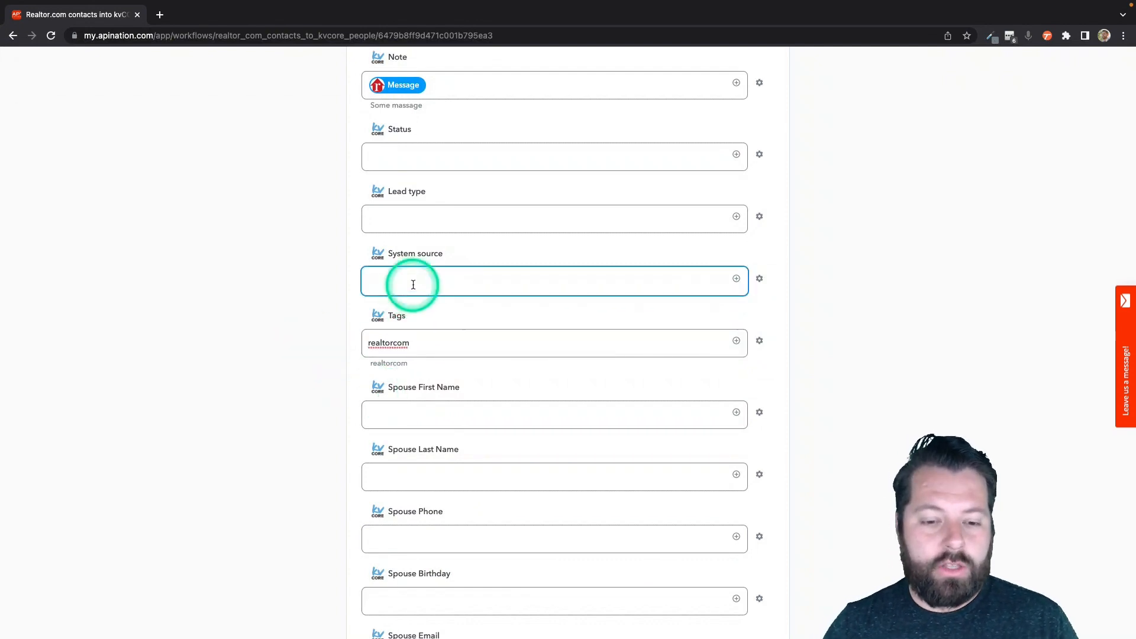
text(realtorcom)
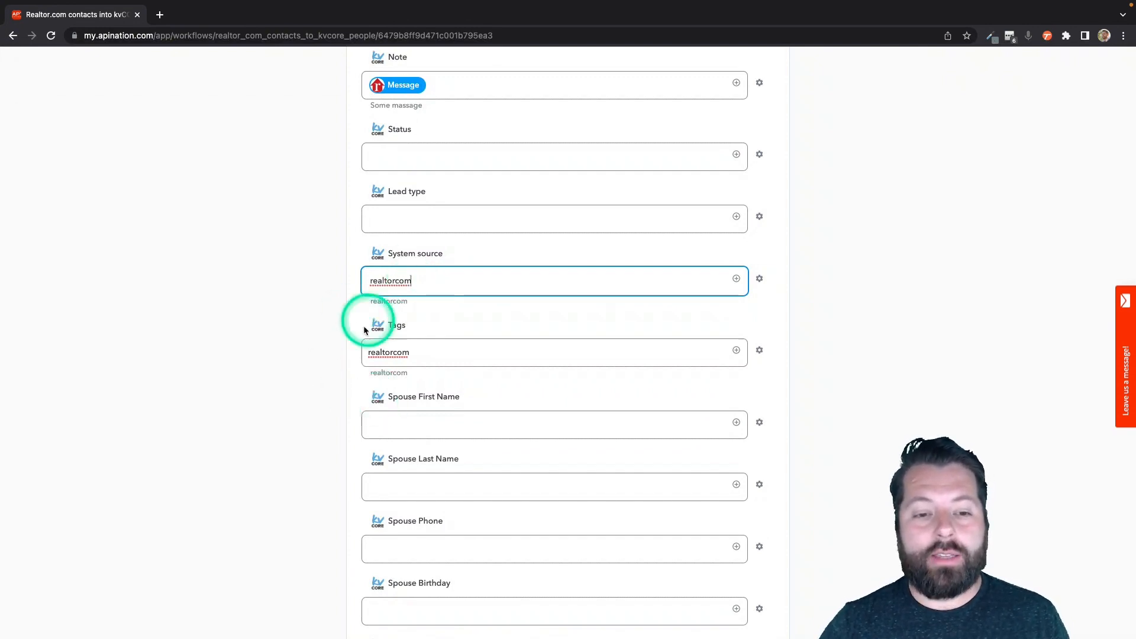
scroll(342, 432, up, 2)
Step: Map kvCORE Cell Phone to the Realtor.com Phone field
scroll(341, 435, up, 8)
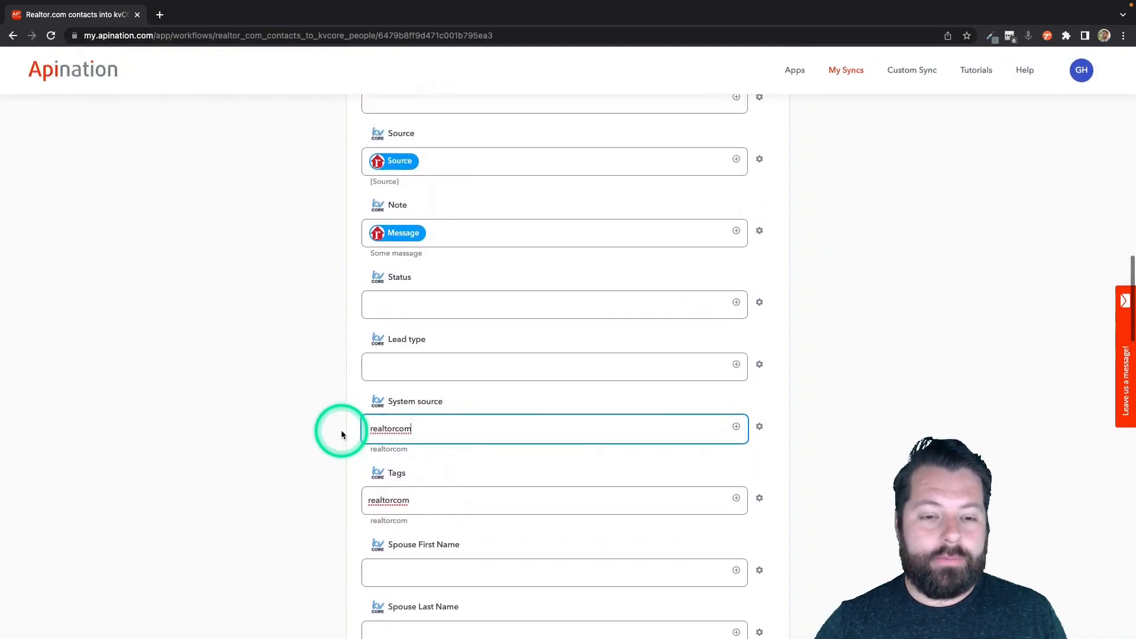
scroll(341, 435, up, 4)
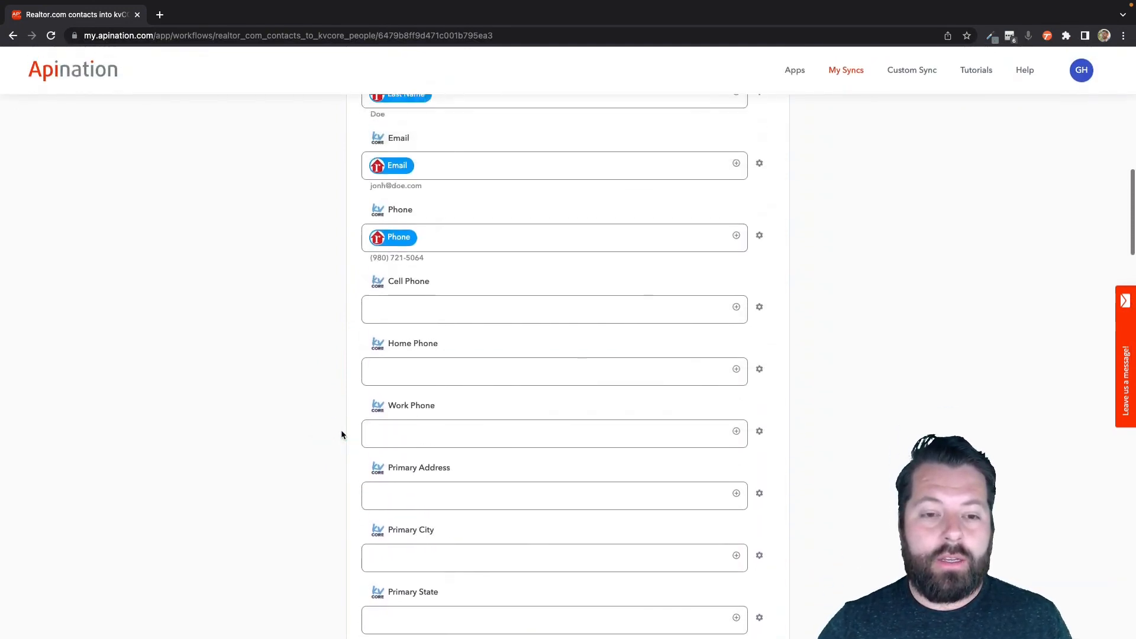
click(736, 319)
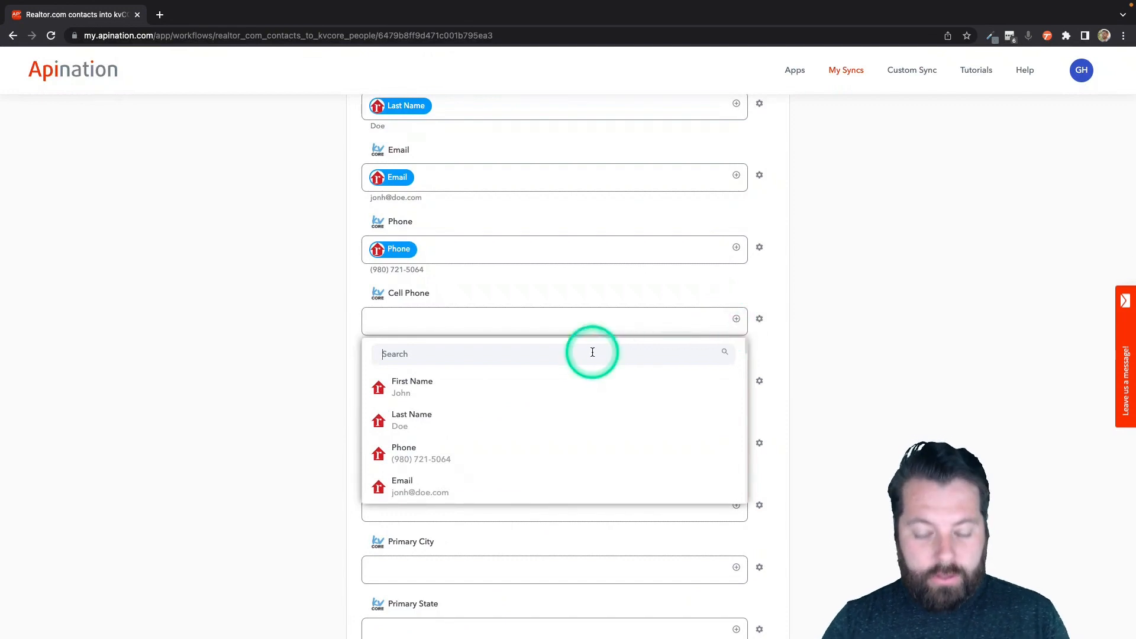
click(461, 451)
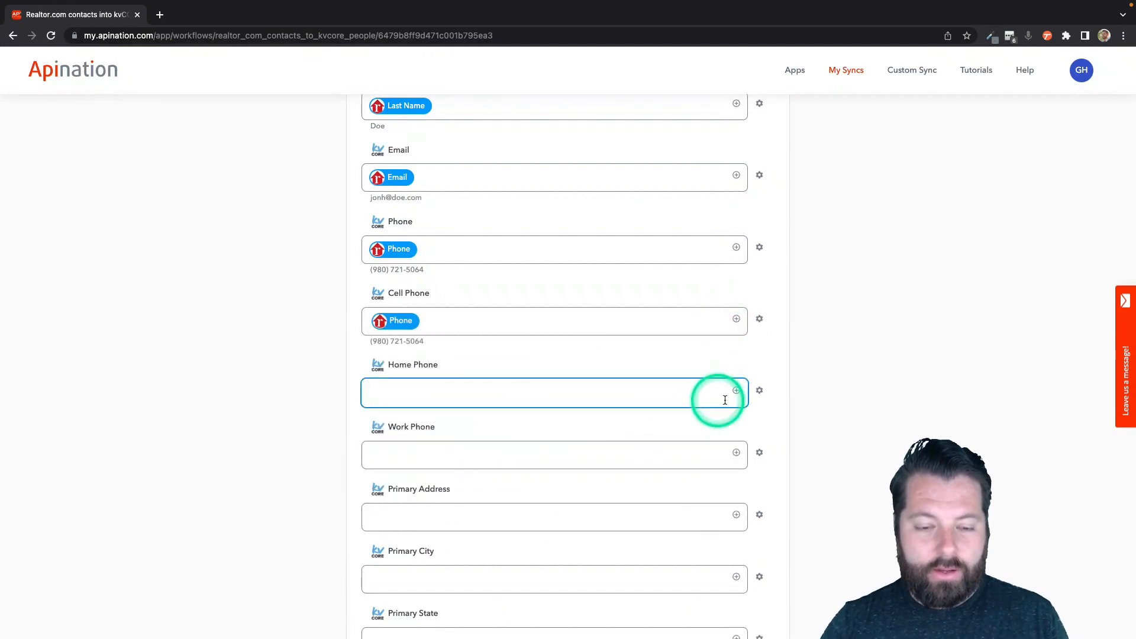
Step: Leave Home Phone unmapped and activate the Realtor.com contacts into kvCORE sync
click(725, 400)
scroll(573, 528, down, 4)
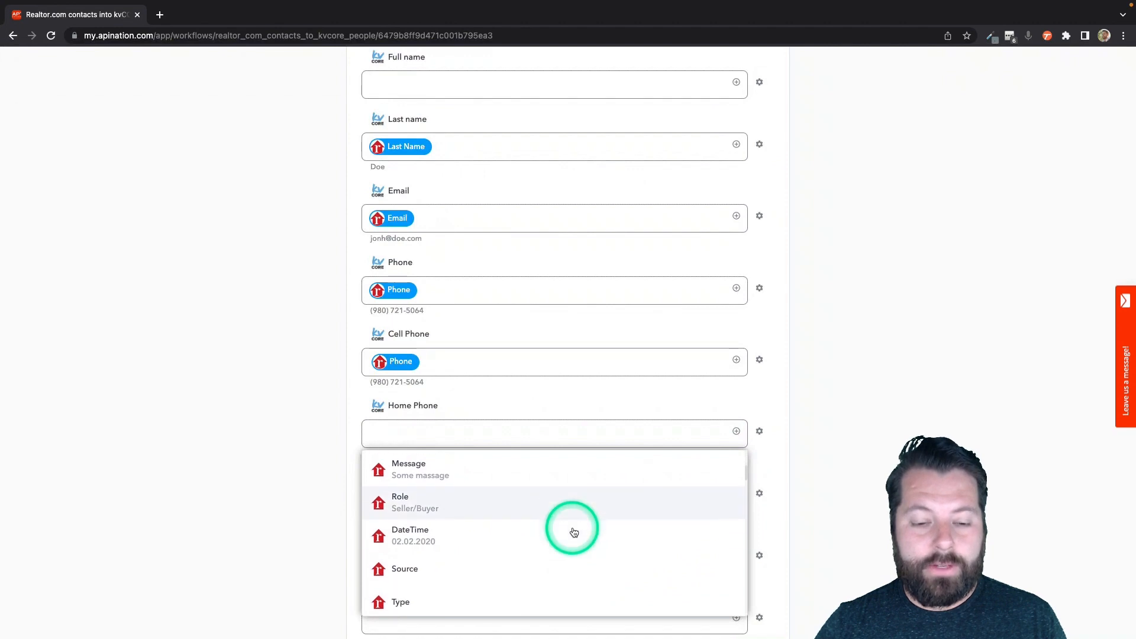
scroll(573, 532, down, 5)
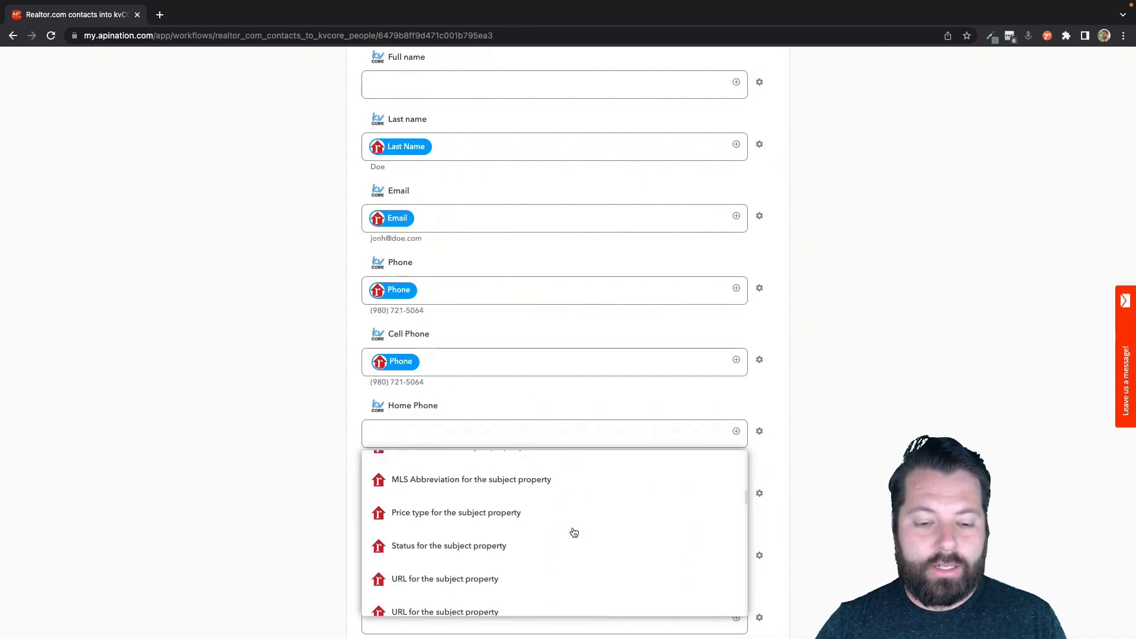
scroll(574, 532, down, 1)
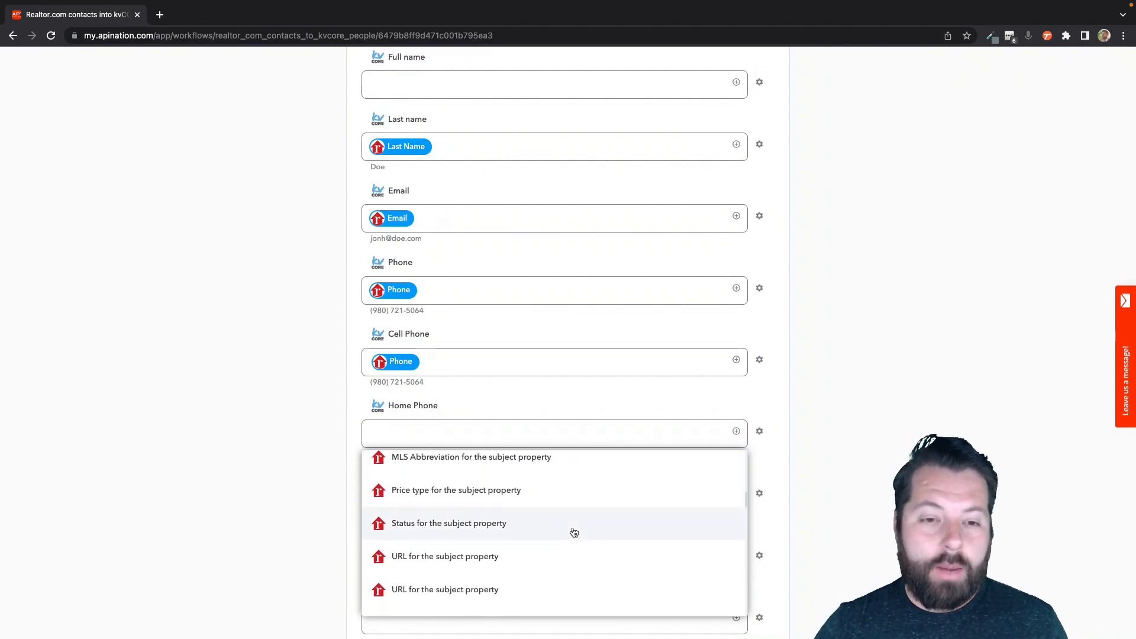
scroll(574, 533, down, 3)
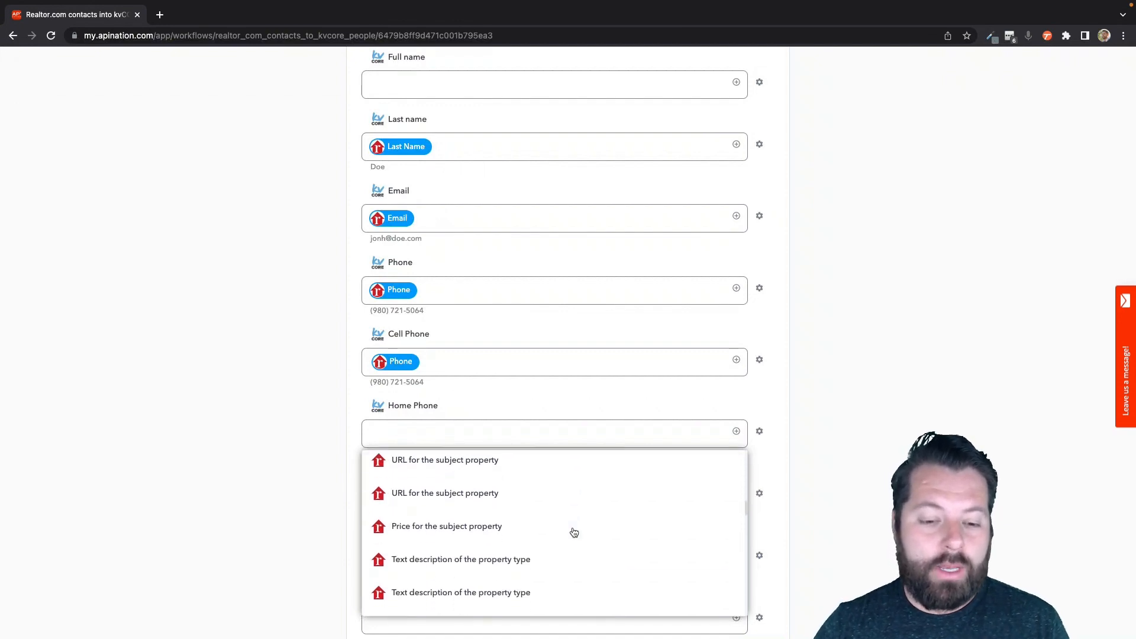
scroll(574, 532, down, 1)
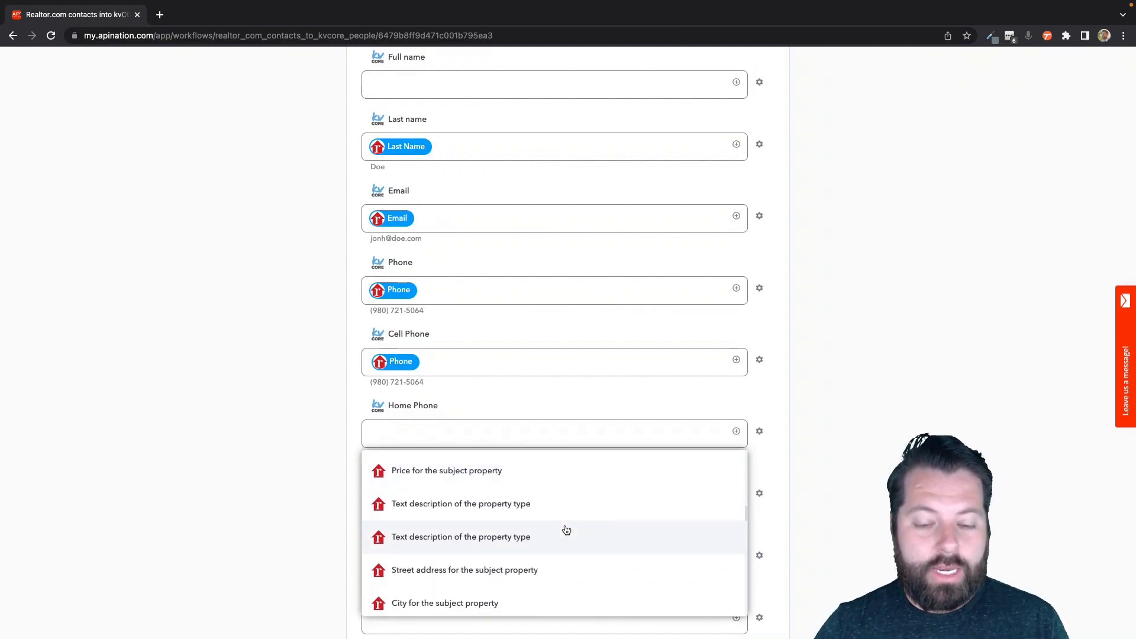
scroll(566, 530, down, 5)
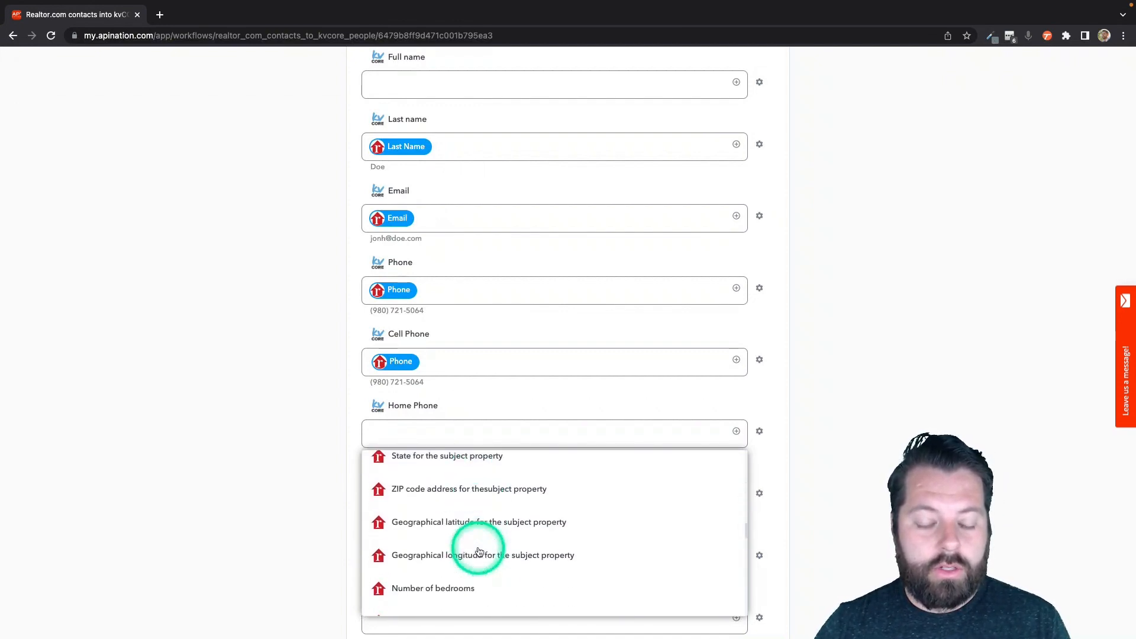
scroll(479, 551, down, 3)
click(305, 500)
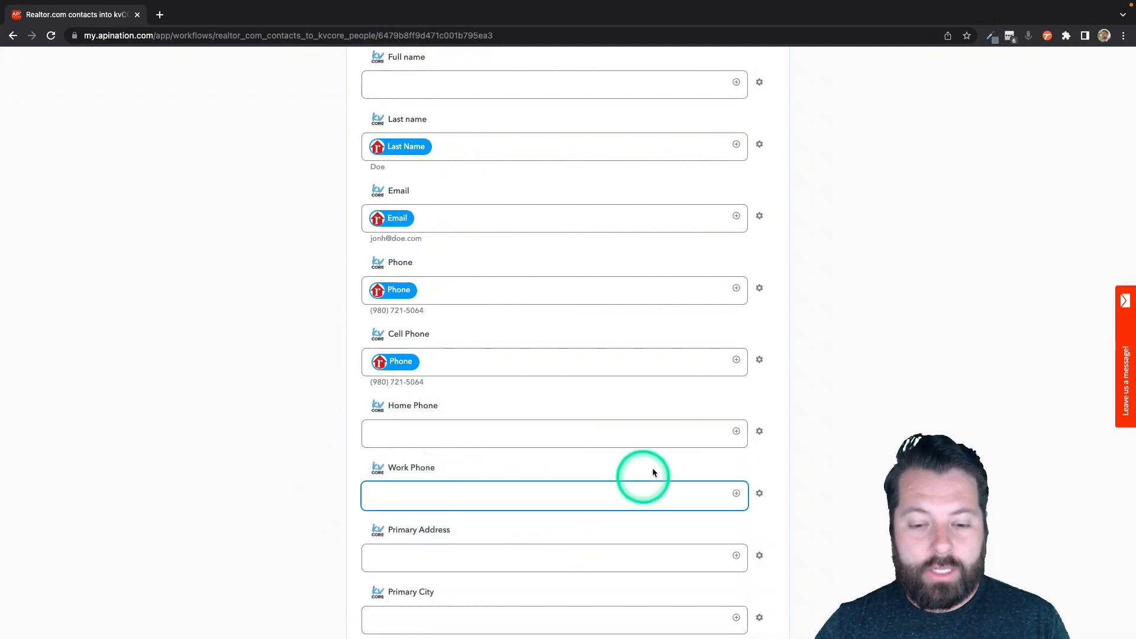
scroll(652, 467, up, 15)
click(545, 216)
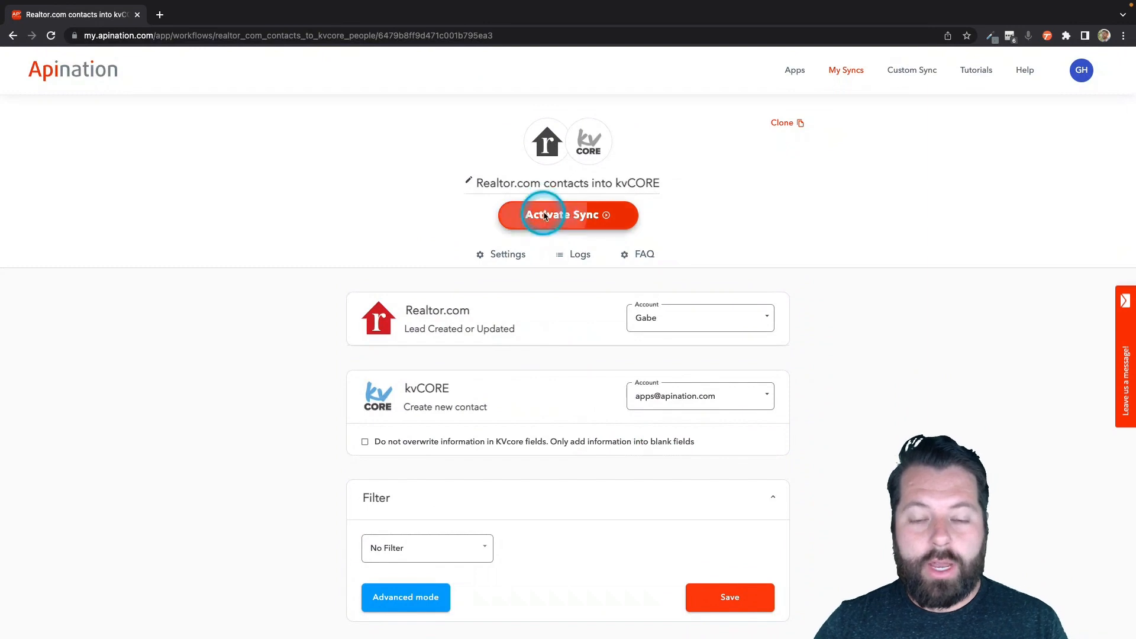